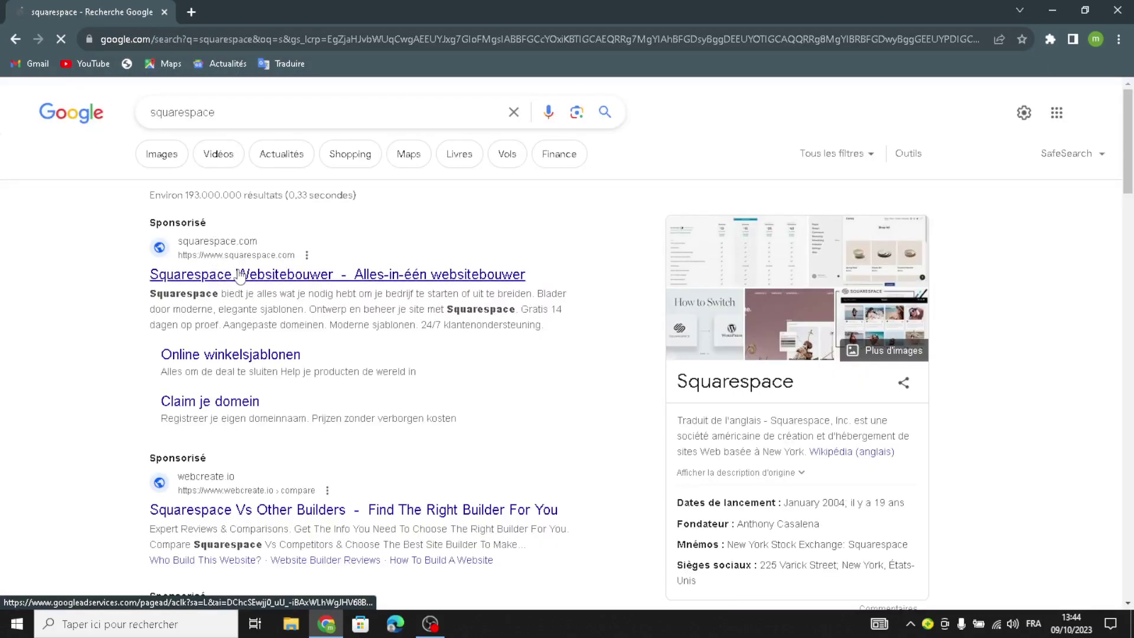
Open the sponsored Squarespace website from the search results and go to its template gallery.
click(239, 274)
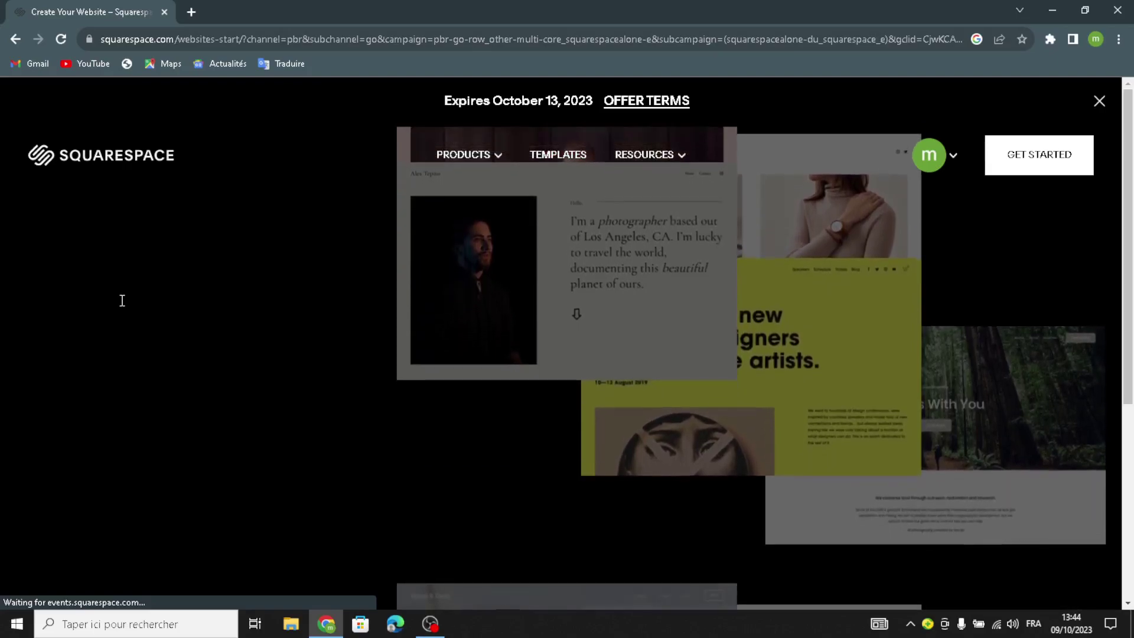
scroll(123, 301, down, 4)
scroll(91, 557, up, 4)
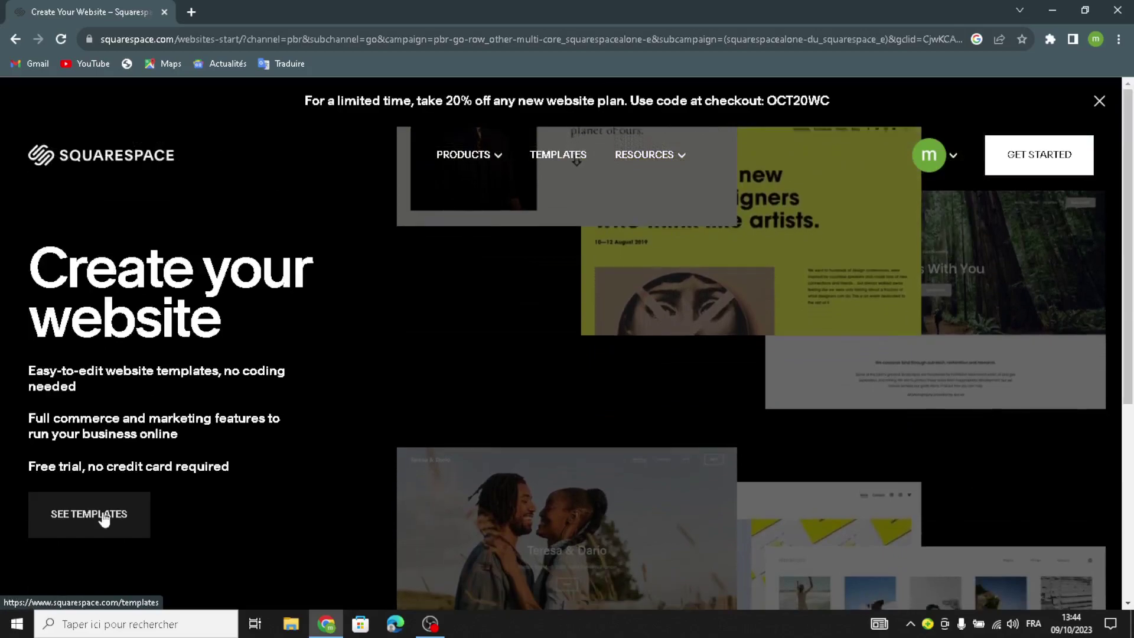
click(59, 522)
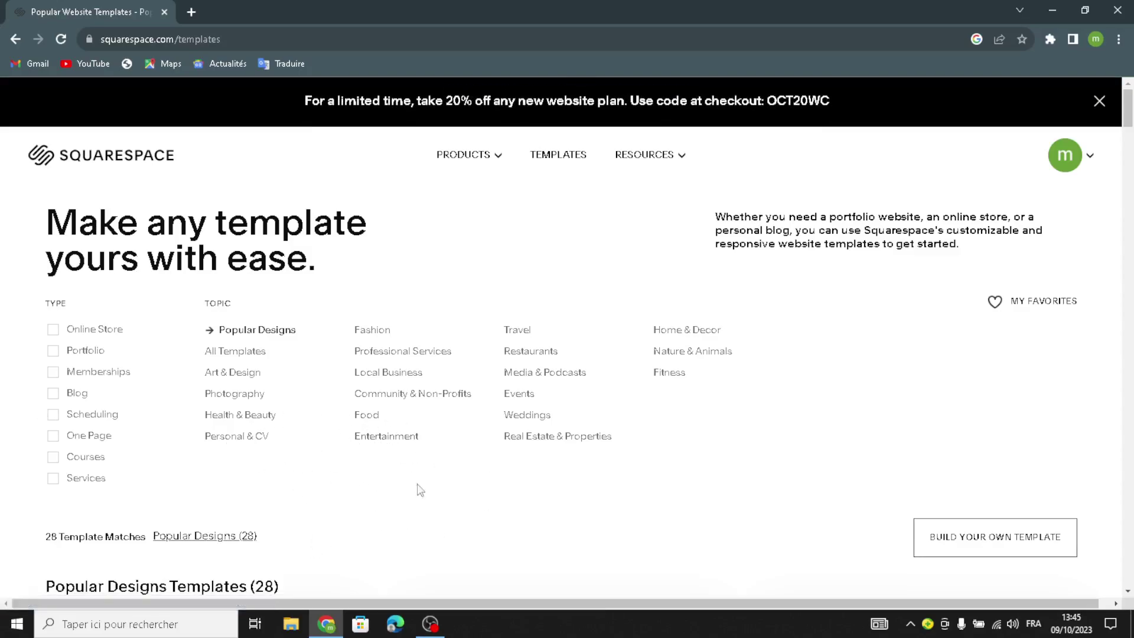
Filter the templates by the Entertainment topic and Online Store type, and browse the best matches.
click(372, 438)
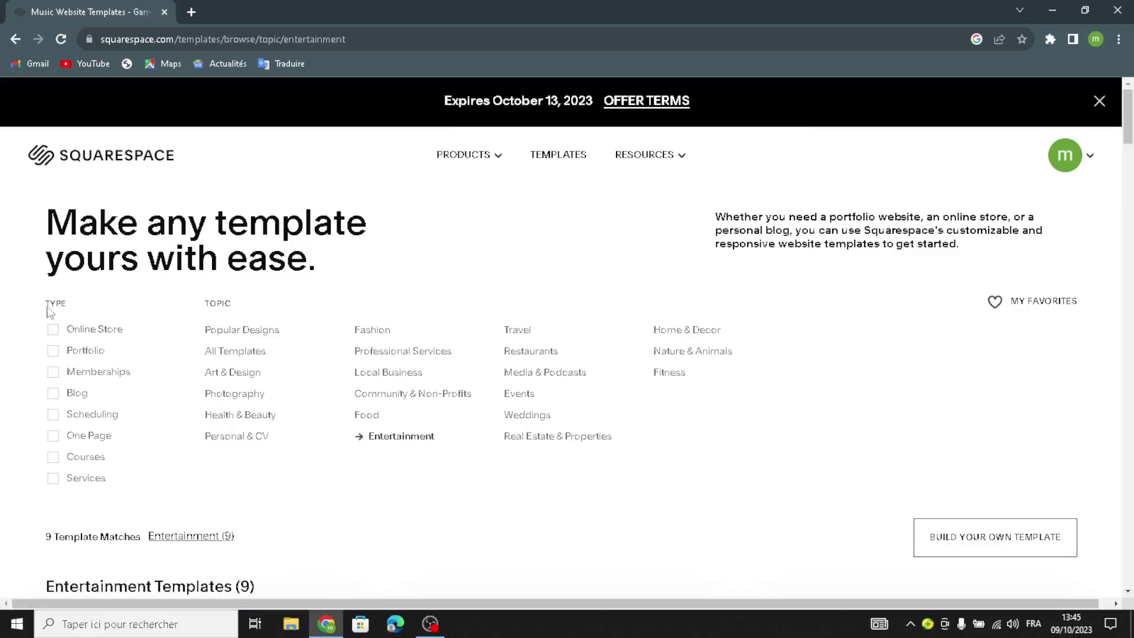
click(53, 329)
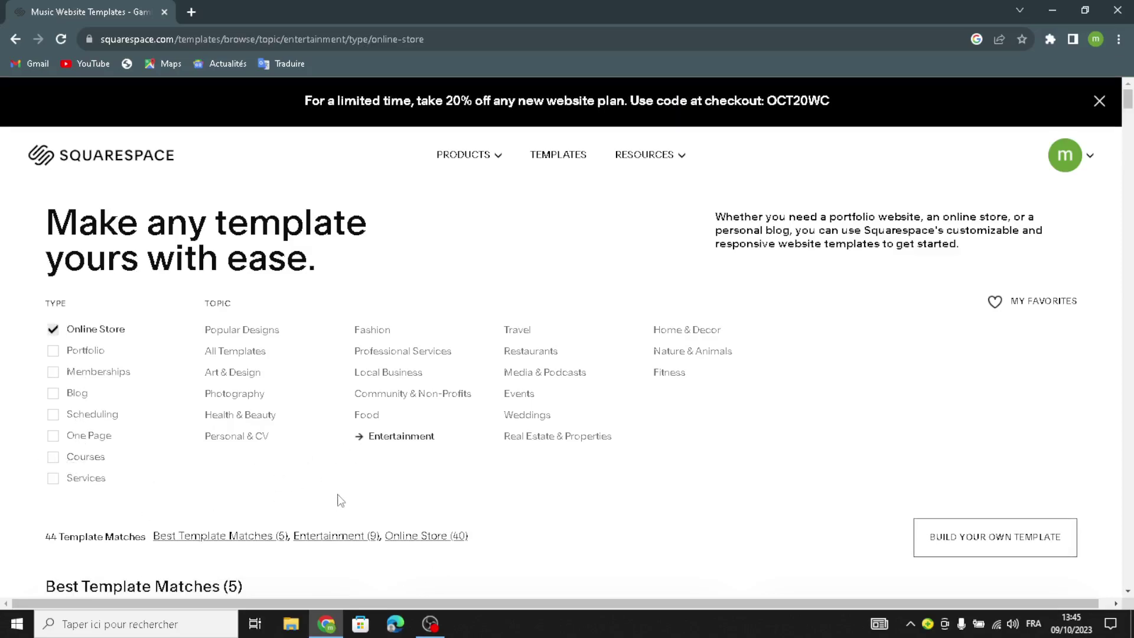
scroll(340, 501, down, 6)
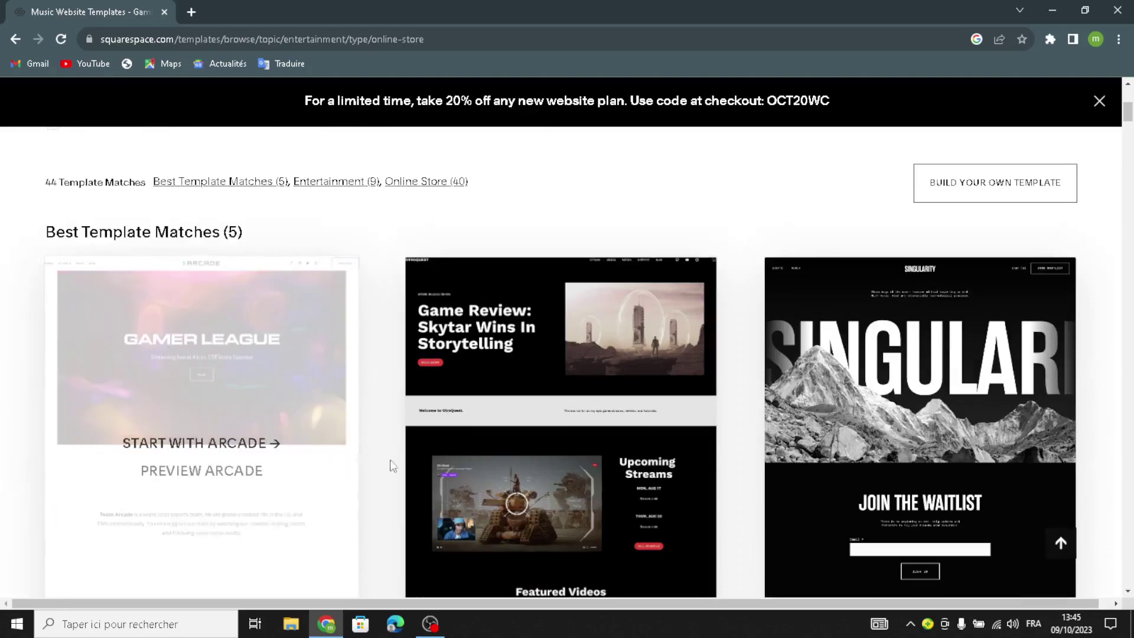
scroll(473, 481, down, 1)
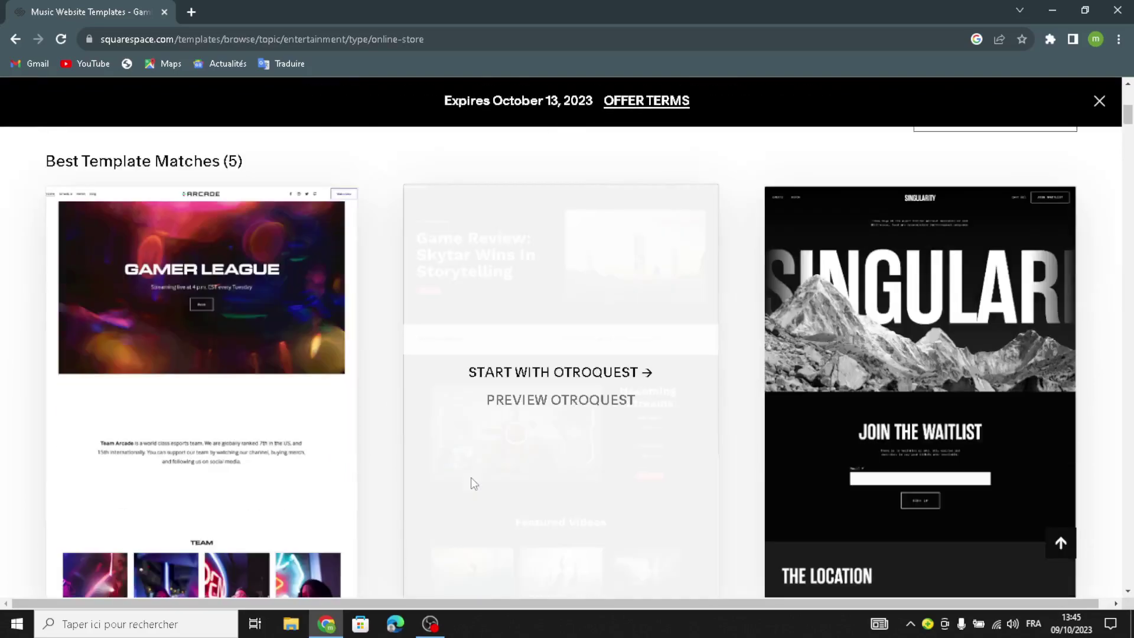
scroll(471, 478, down, 7)
scroll(188, 483, down, 3)
scroll(205, 298, up, 3)
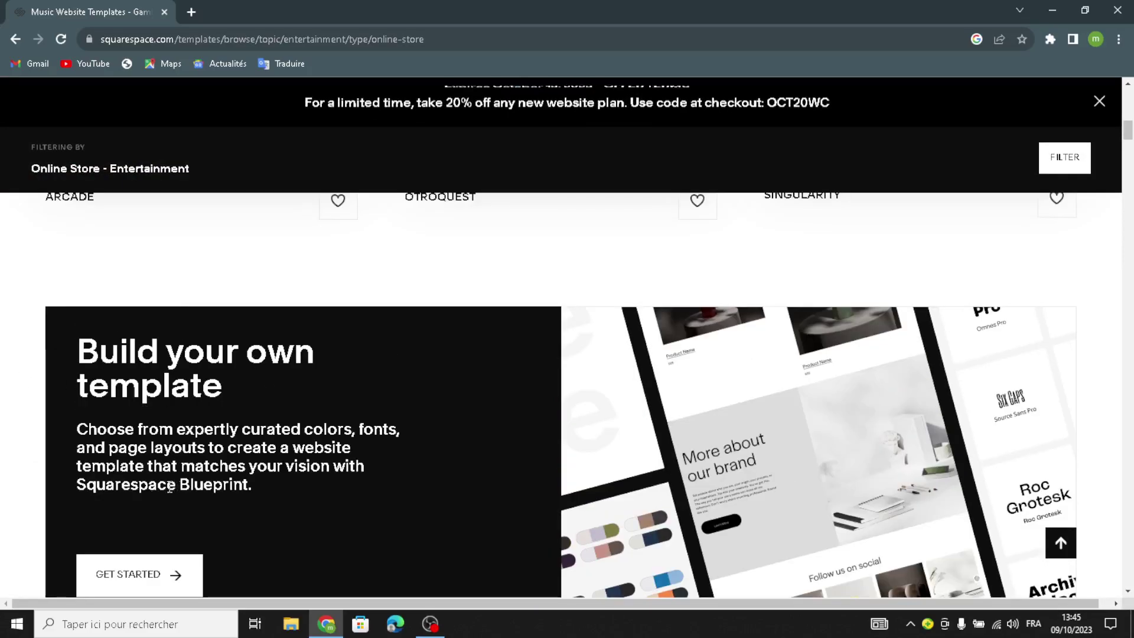
Start building a custom template with Squarespace Blueprint and title the site "GameNest".
scroll(178, 485, down, 1)
click(118, 502)
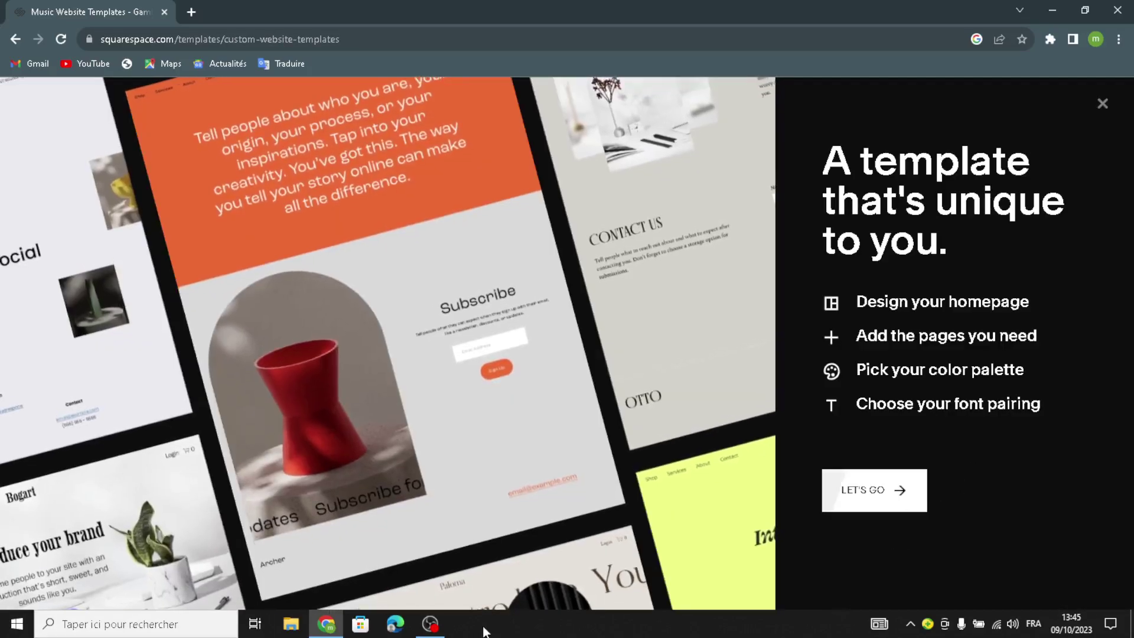
click(910, 496)
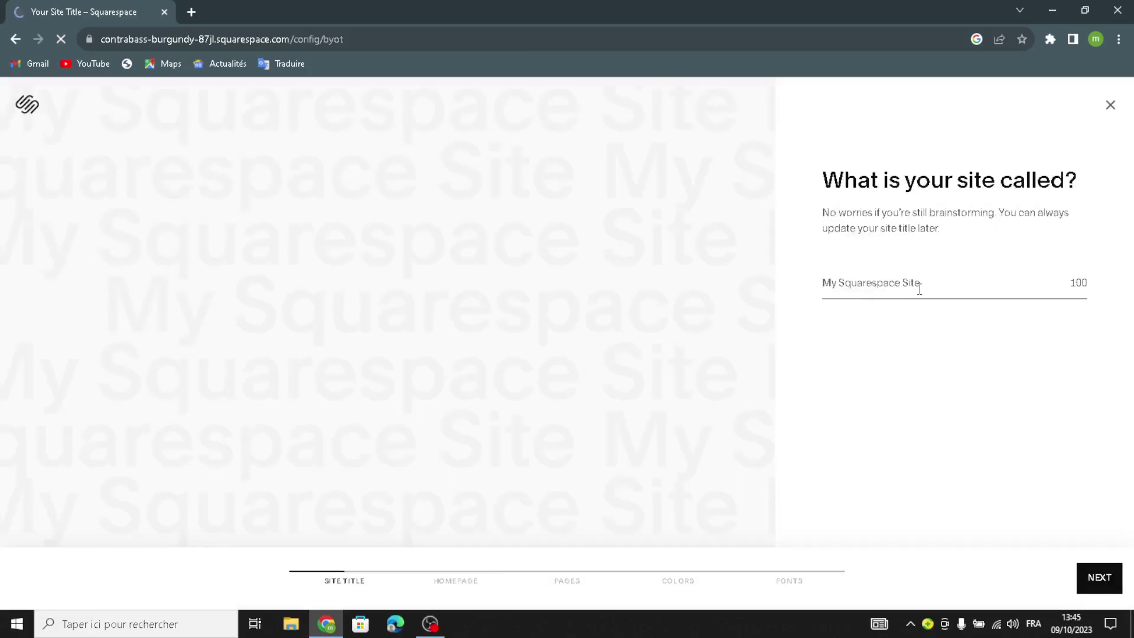
text(GameNest)
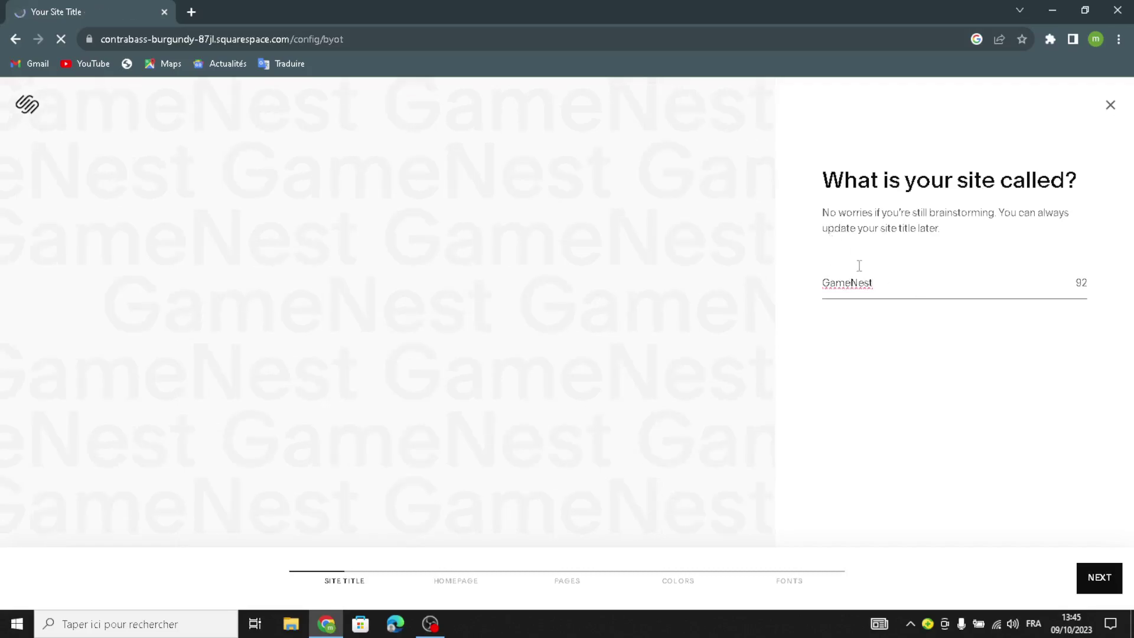
click(1100, 594)
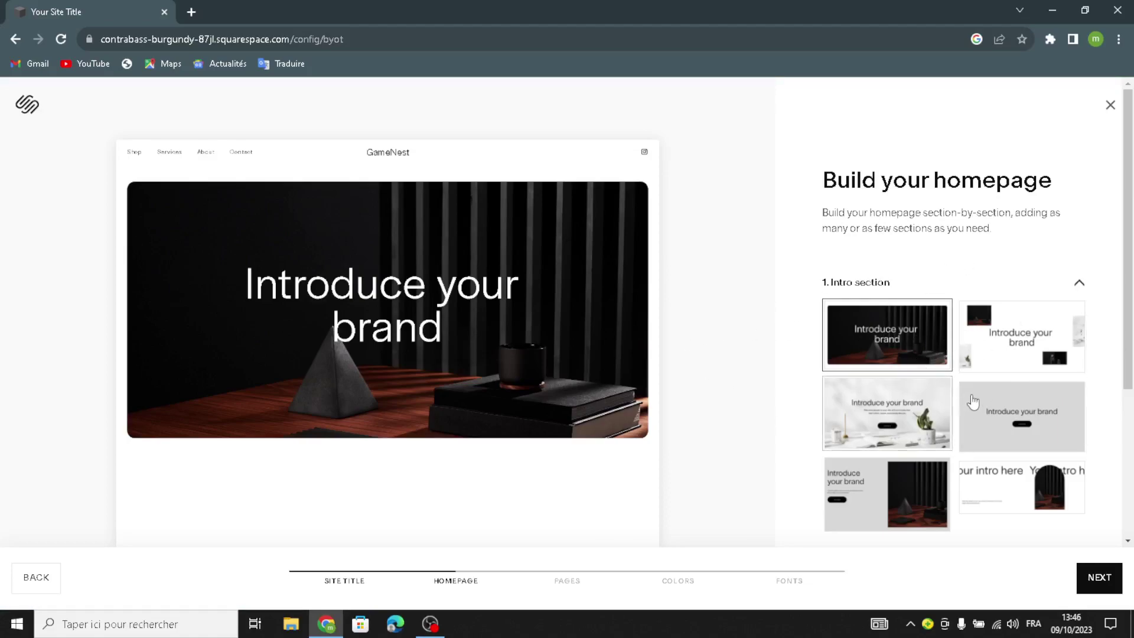
Choose the plain grey intro with a button and the "Shop our product" section with an arched image for the homepage.
click(980, 424)
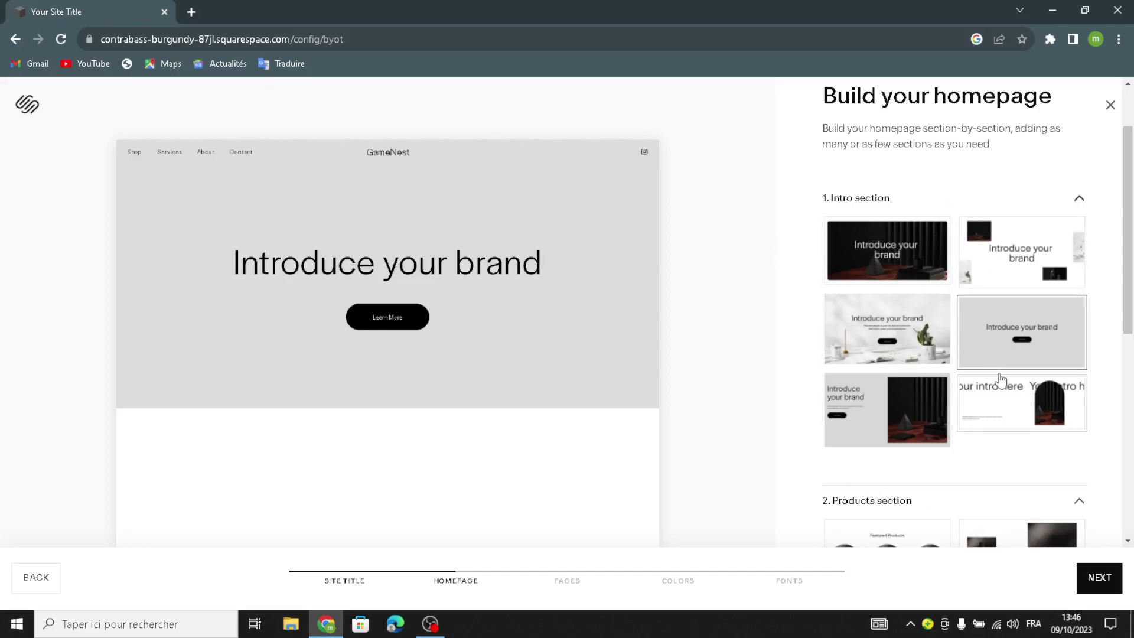
scroll(993, 426, down, 1)
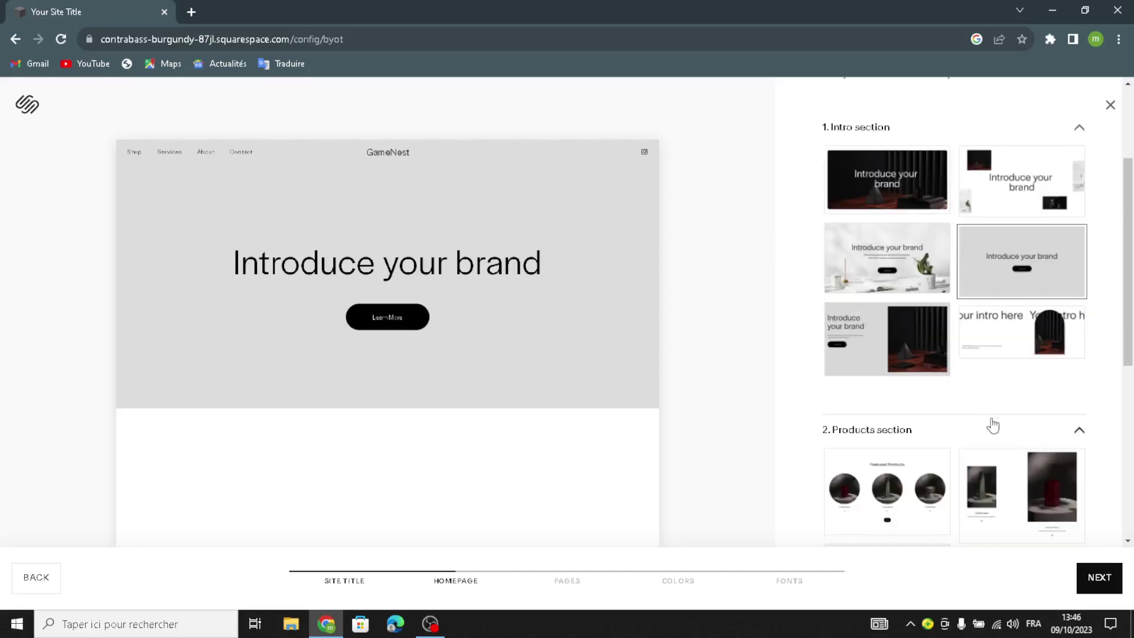
scroll(957, 410, down, 3)
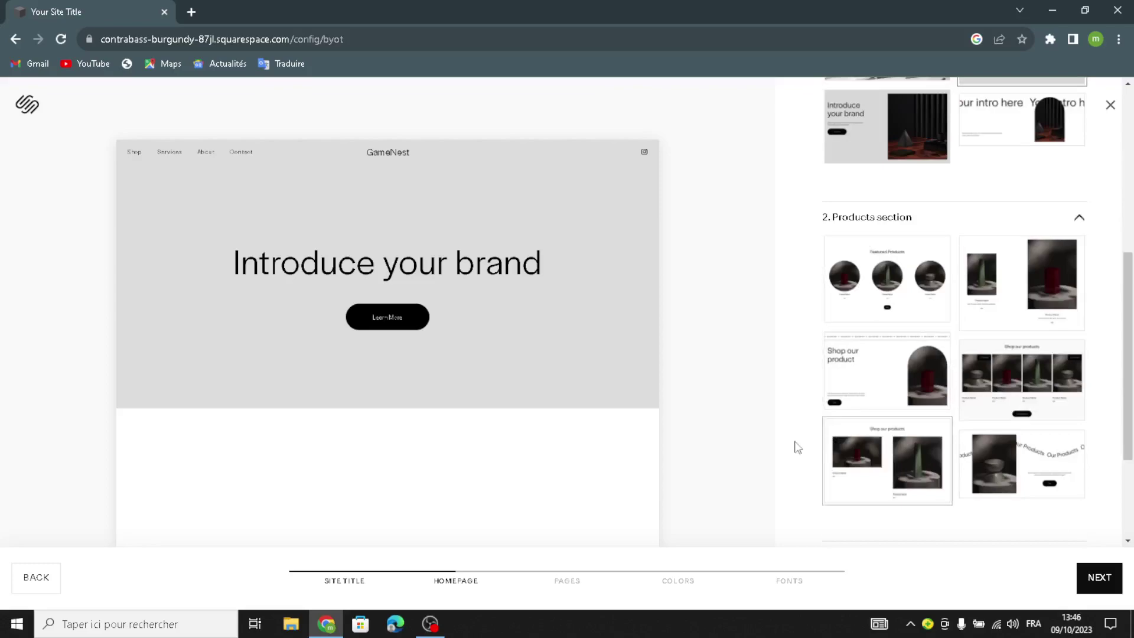
click(873, 370)
Add the Services layout with a list of services and the About layout with centred text on a plain grey background.
scroll(875, 372, down, 4)
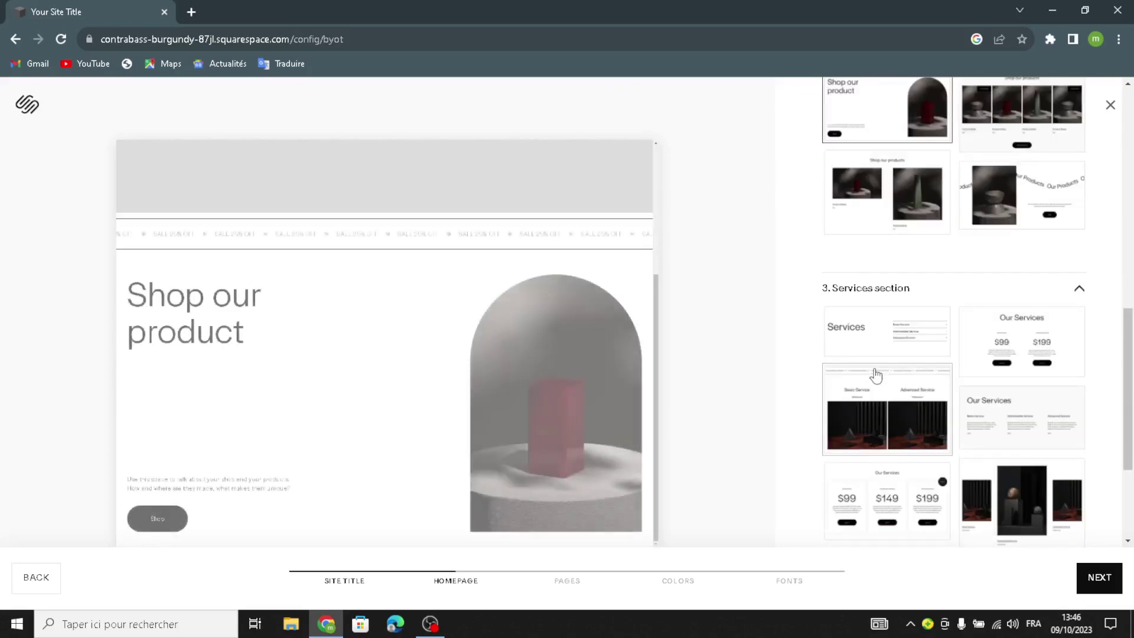
click(912, 358)
scroll(914, 393, down, 5)
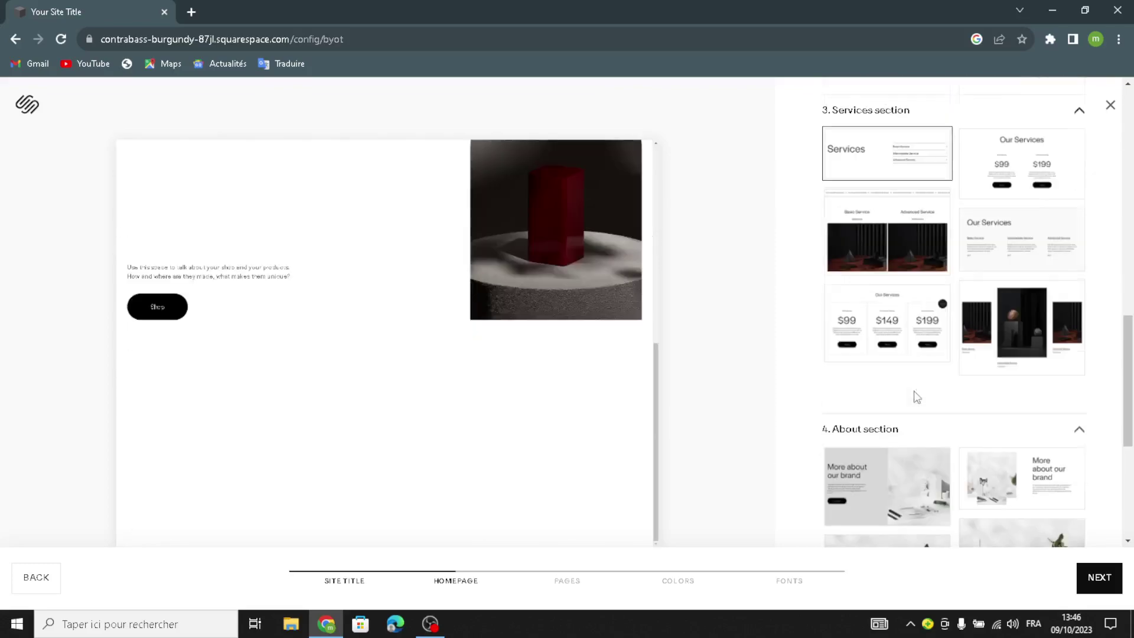
scroll(893, 400, down, 2)
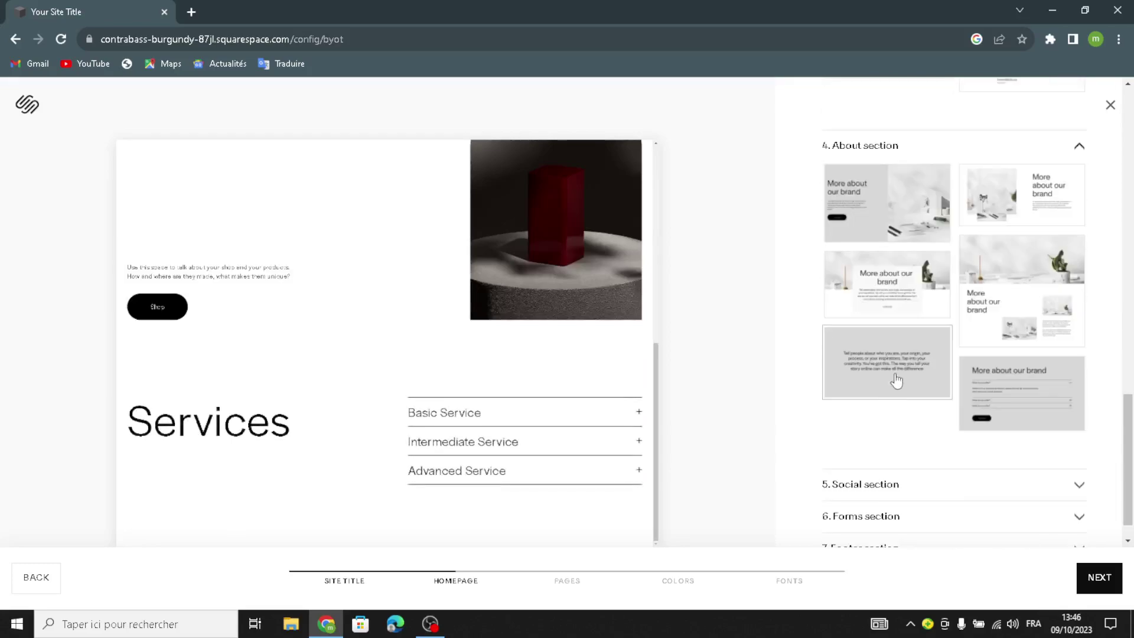
click(896, 383)
Add the text-only "Follow us on social" layout as the homepage's social section.
scroll(897, 378, down, 2)
scroll(896, 378, down, 1)
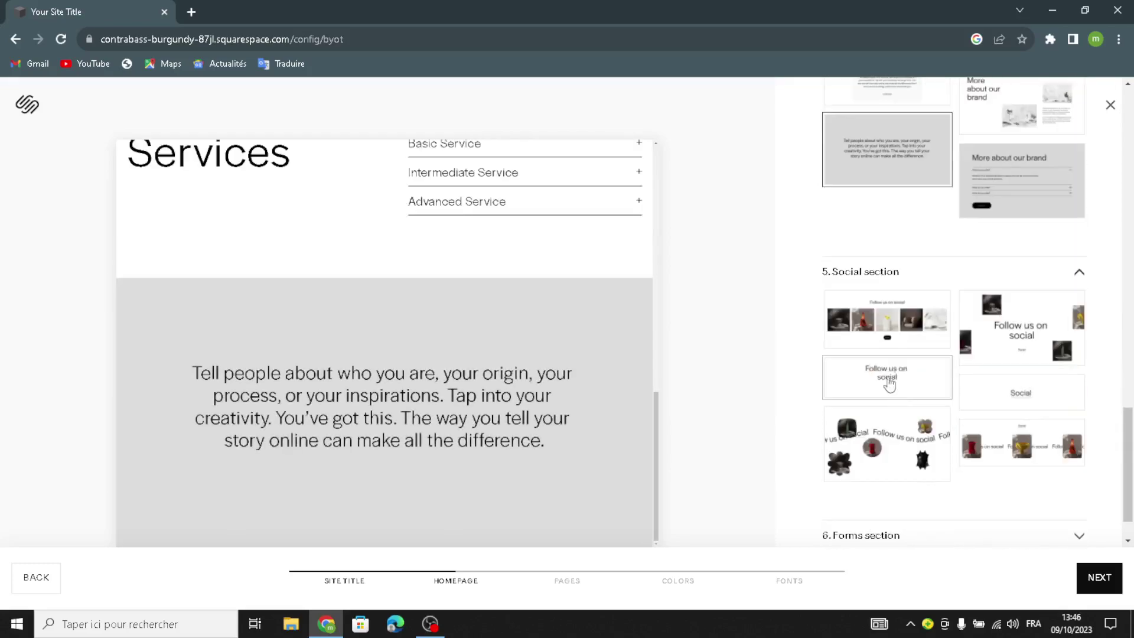
click(893, 383)
Add the "Contact Us" form with the dark image beside it and the footer layout with a central image.
scroll(888, 455, down, 5)
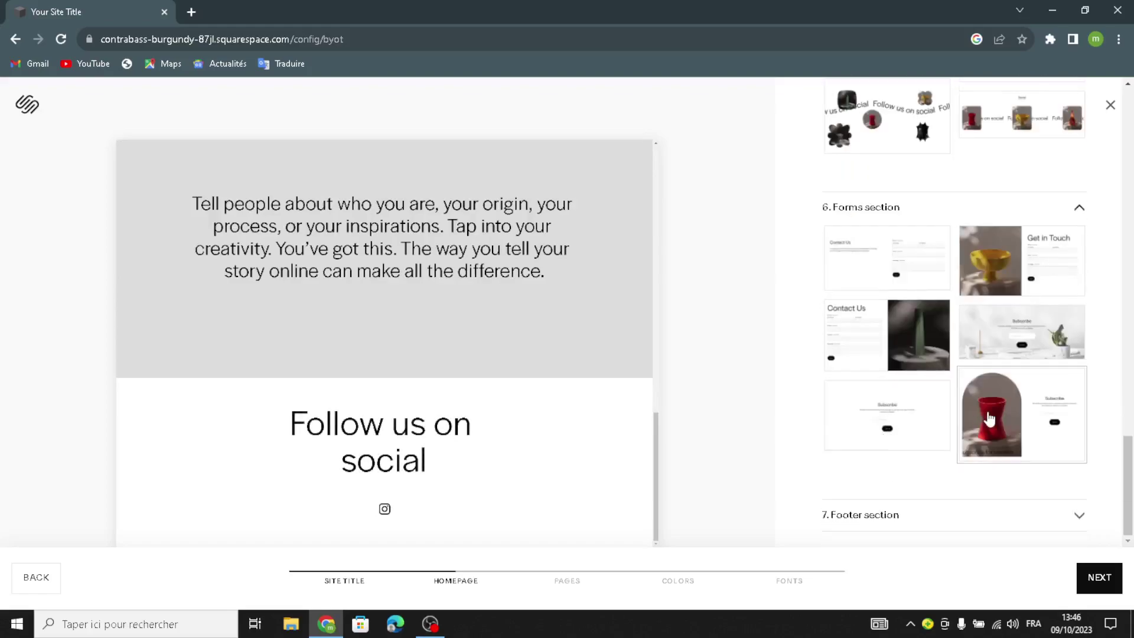
click(916, 361)
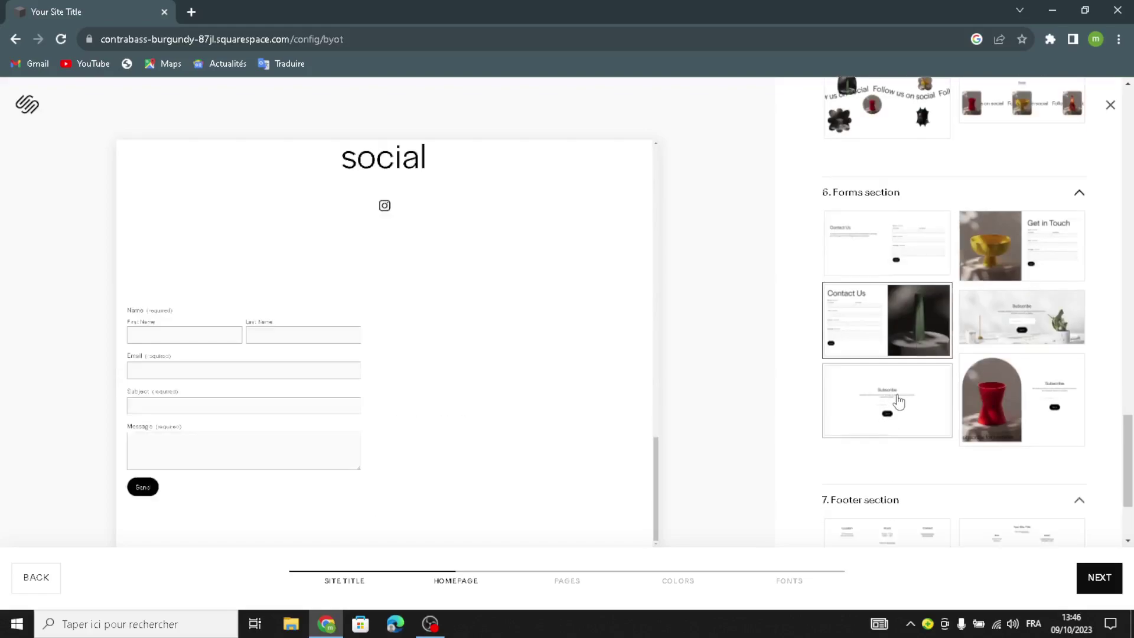
click(874, 475)
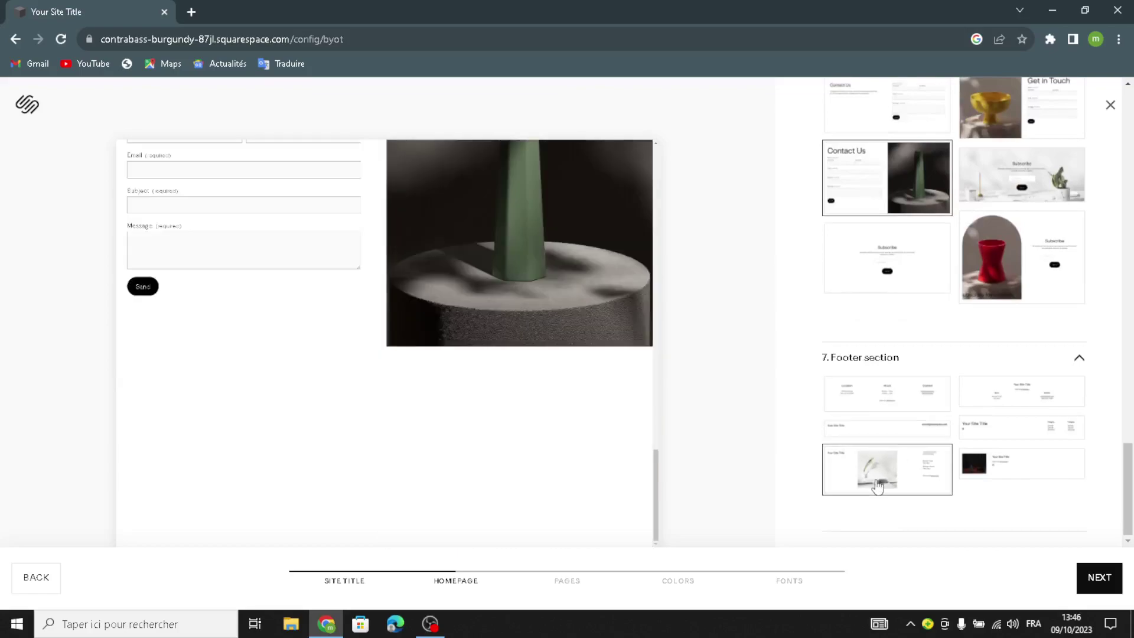
Select the three-image layout with the larger central picture for the Services section and proceed to the site's pages.
scroll(797, 325, up, 10)
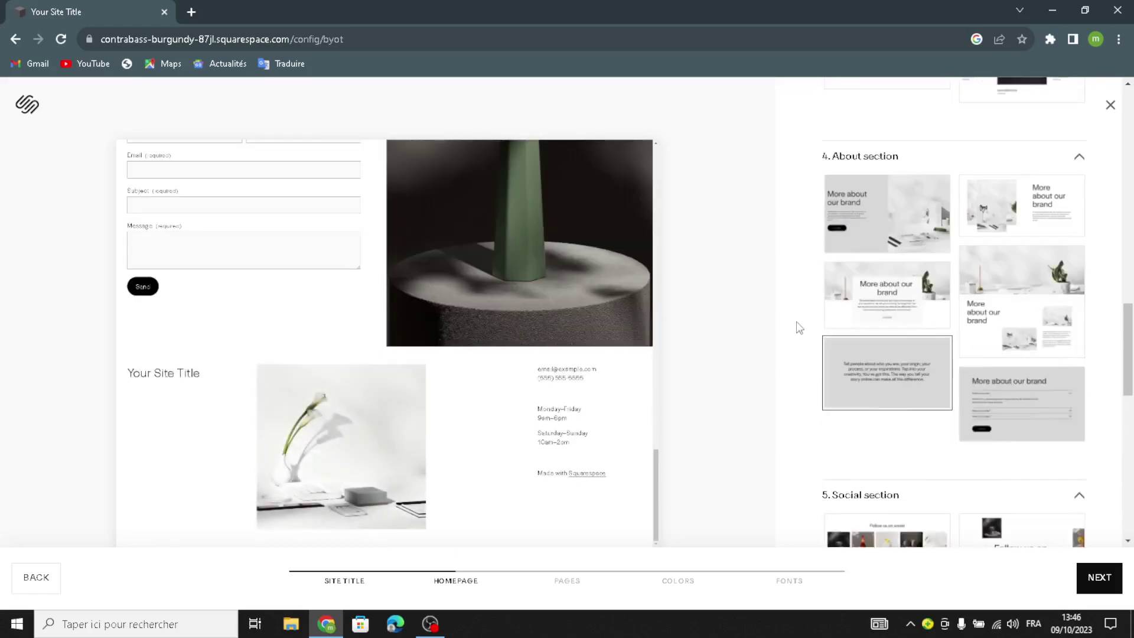
scroll(798, 328, up, 6)
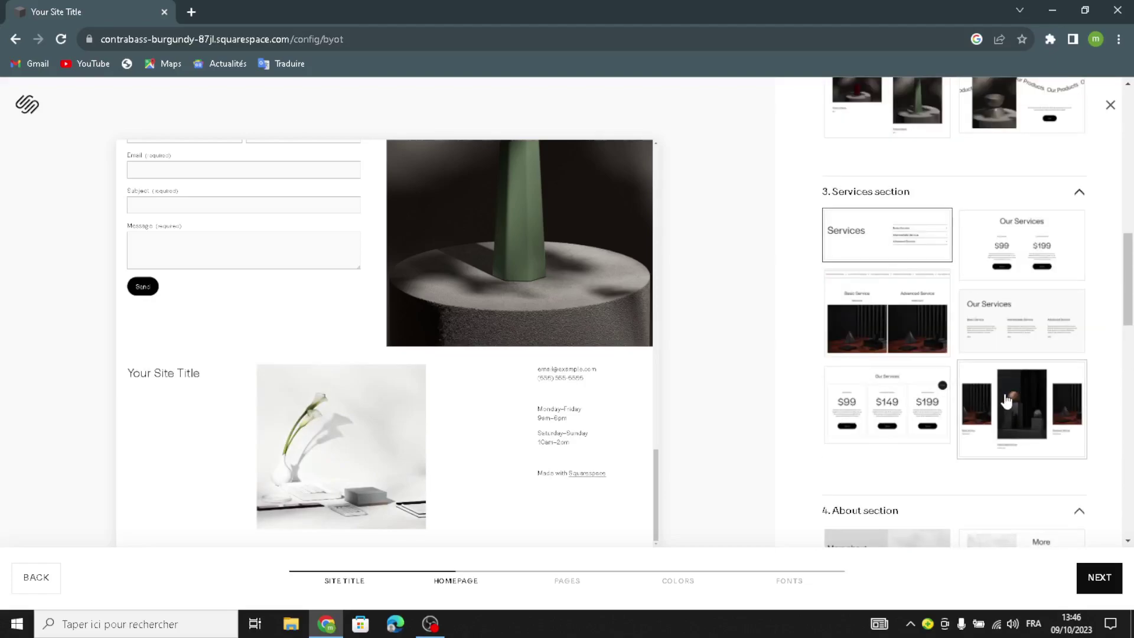
click(1008, 401)
click(1099, 577)
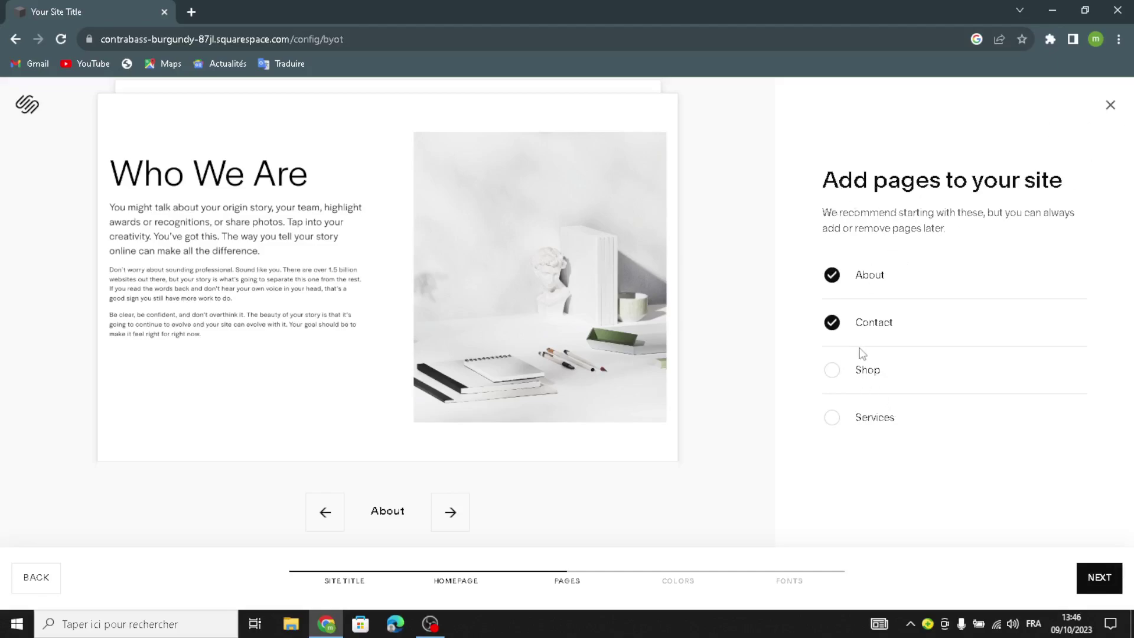
Add a Shop page to the site and apply the Neutral color palette of off-white, tan and dark purple.
click(832, 371)
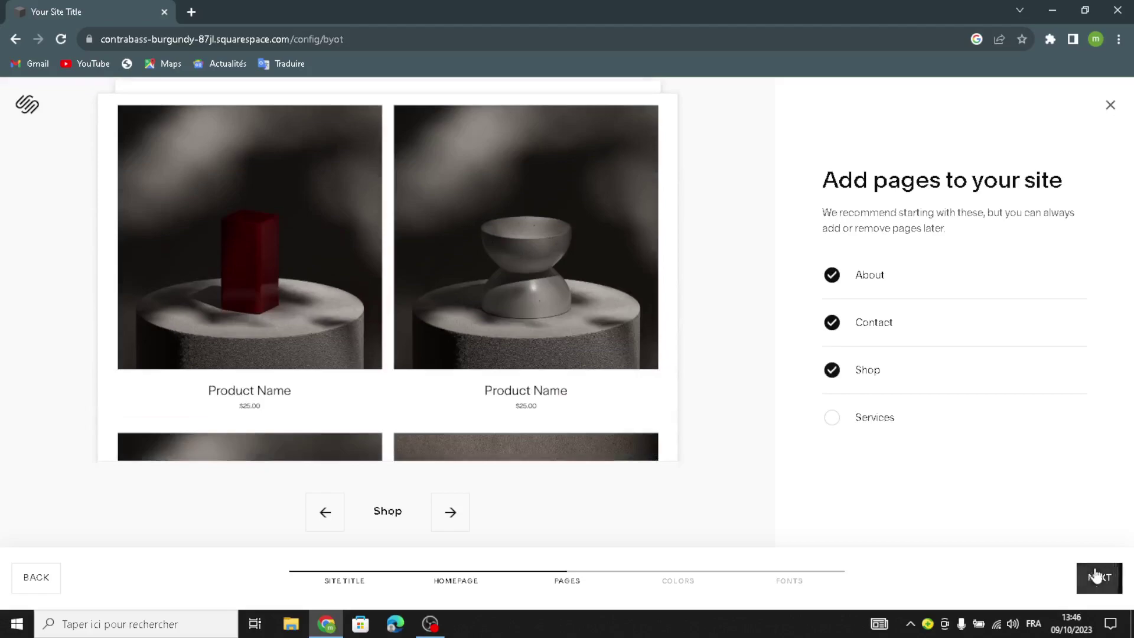
click(1096, 576)
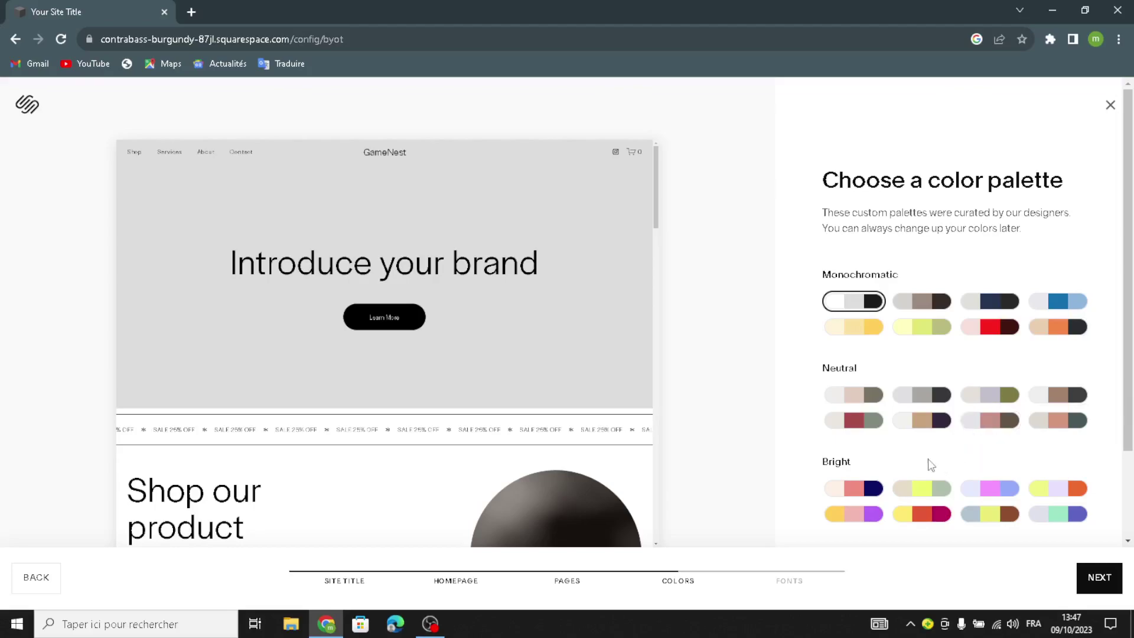
click(940, 424)
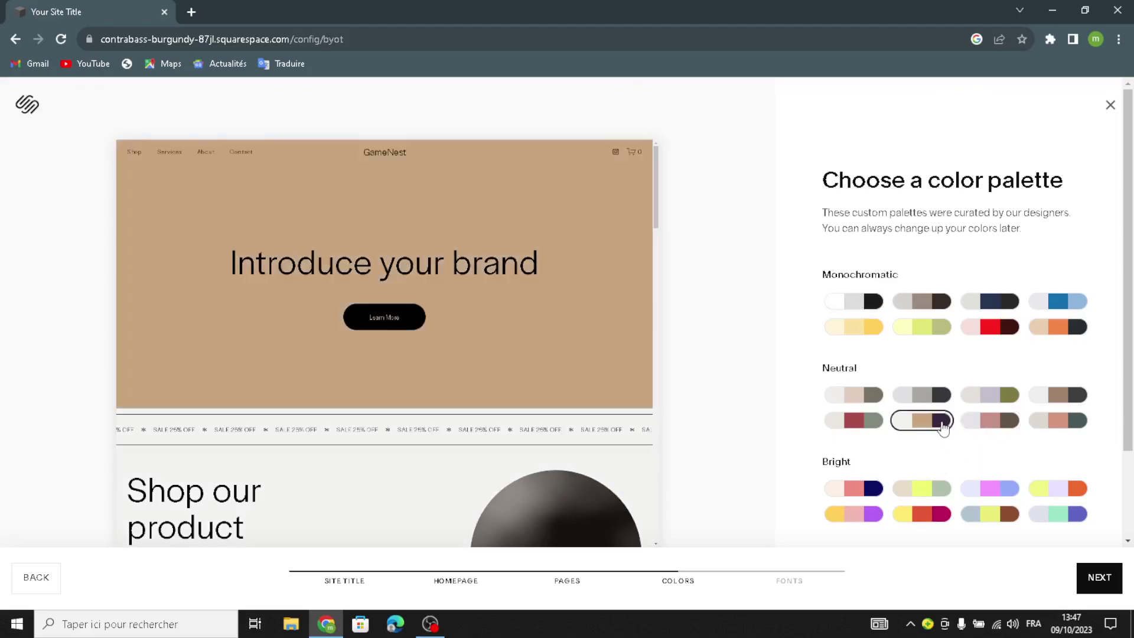
click(1097, 579)
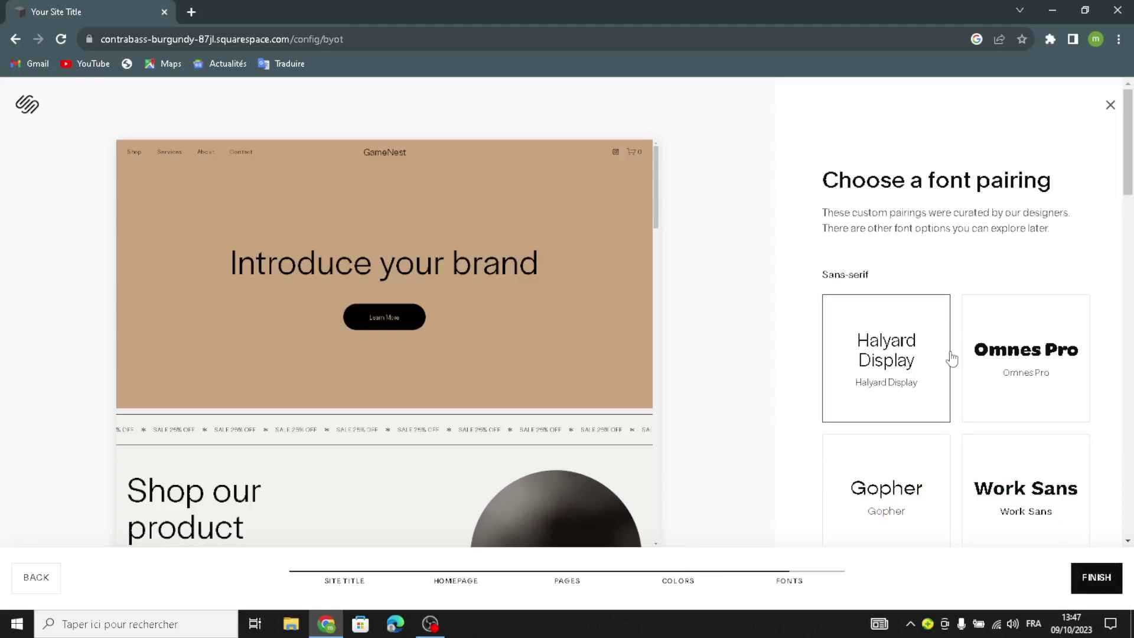
Apply the sans-serif Omnes Pro font pairing and finish the template setup, skipping the Squarespace AI text personalization.
scroll(952, 359, down, 2)
scroll(952, 359, down, 4)
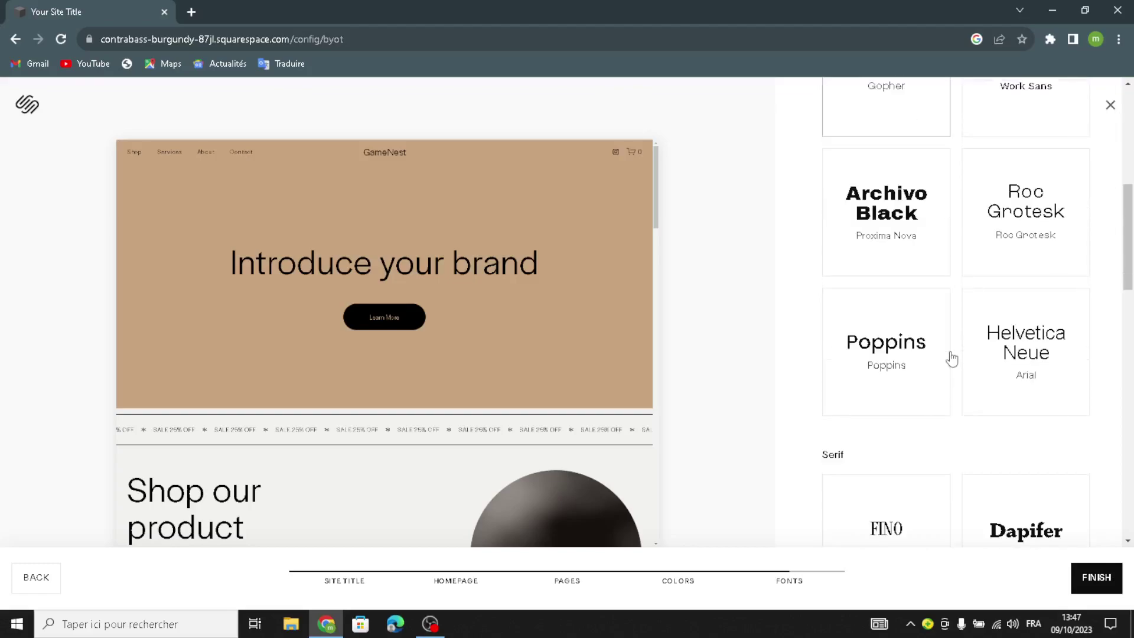
scroll(952, 359, down, 3)
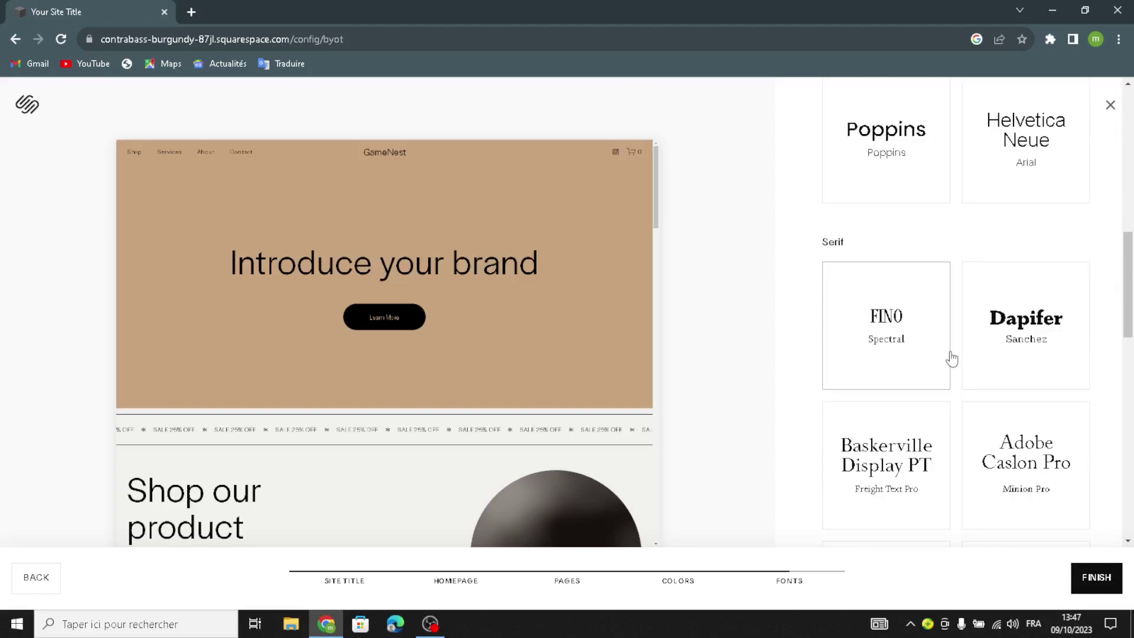
scroll(1030, 317, up, 9)
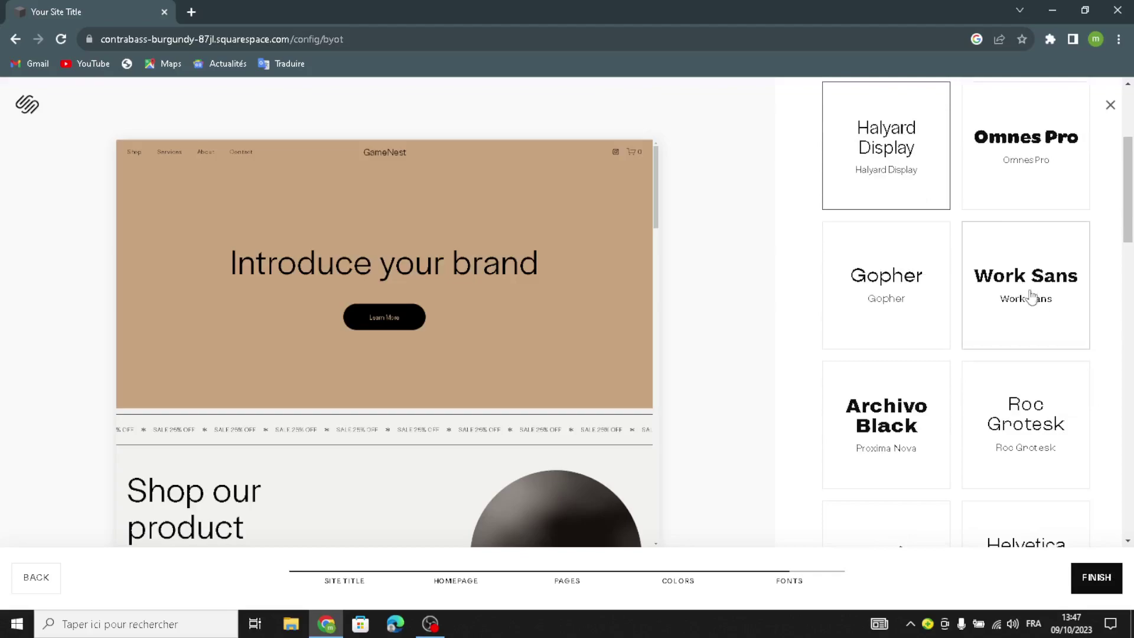
click(1020, 374)
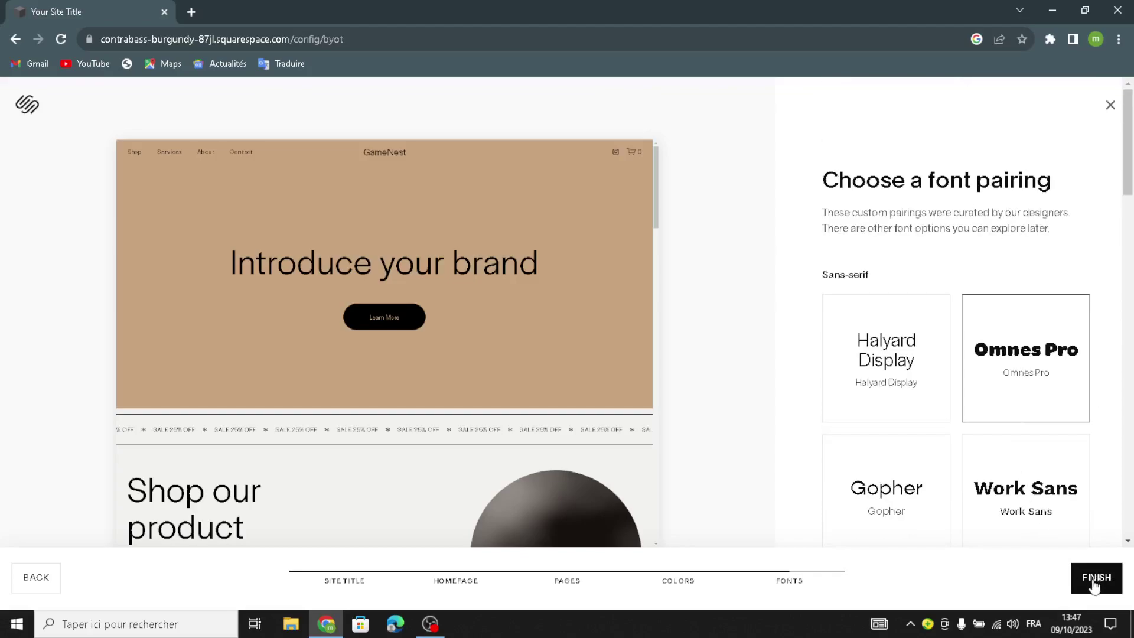
click(1028, 378)
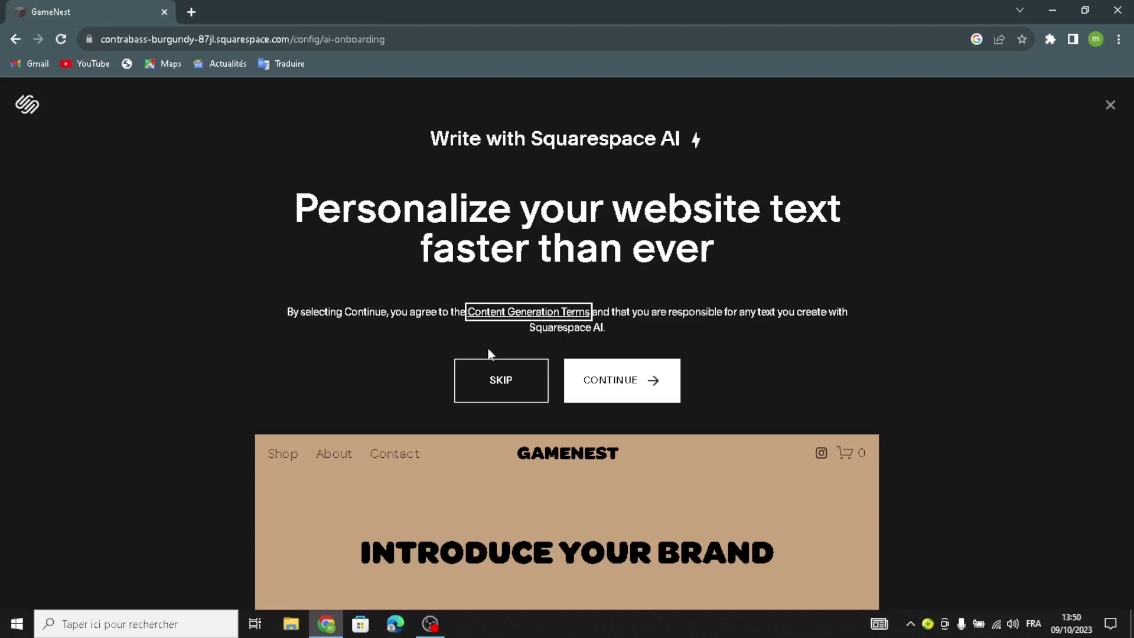
click(497, 388)
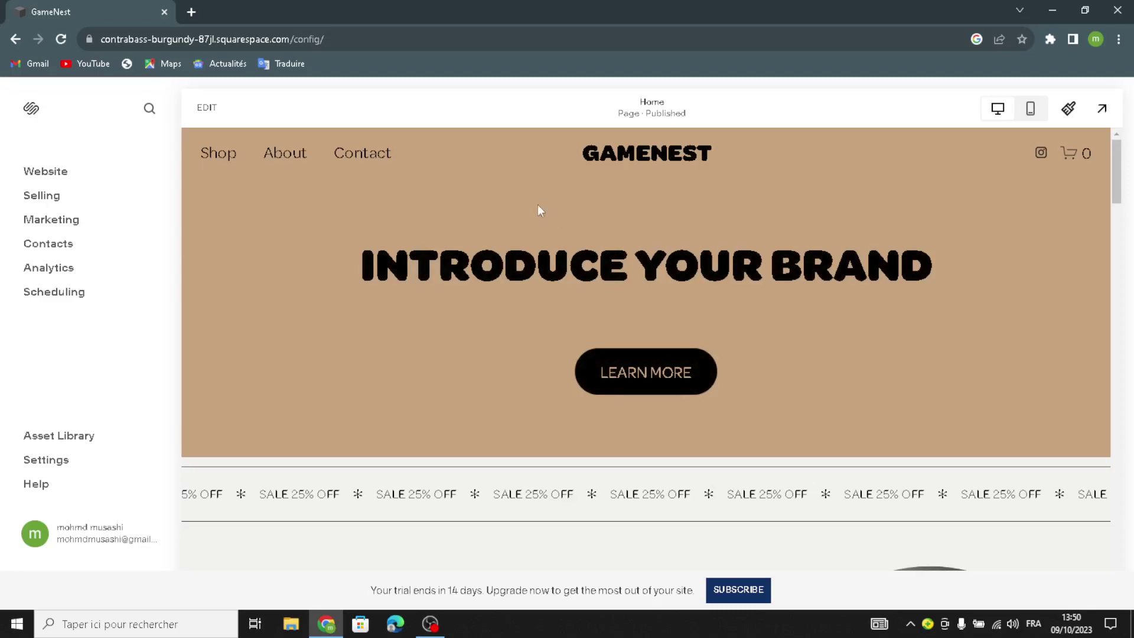
Start editing the home page and replace the intro heading with "WELCOME TO OUR SITE FOR BOARD GAMES AND PUZZLES".
click(208, 109)
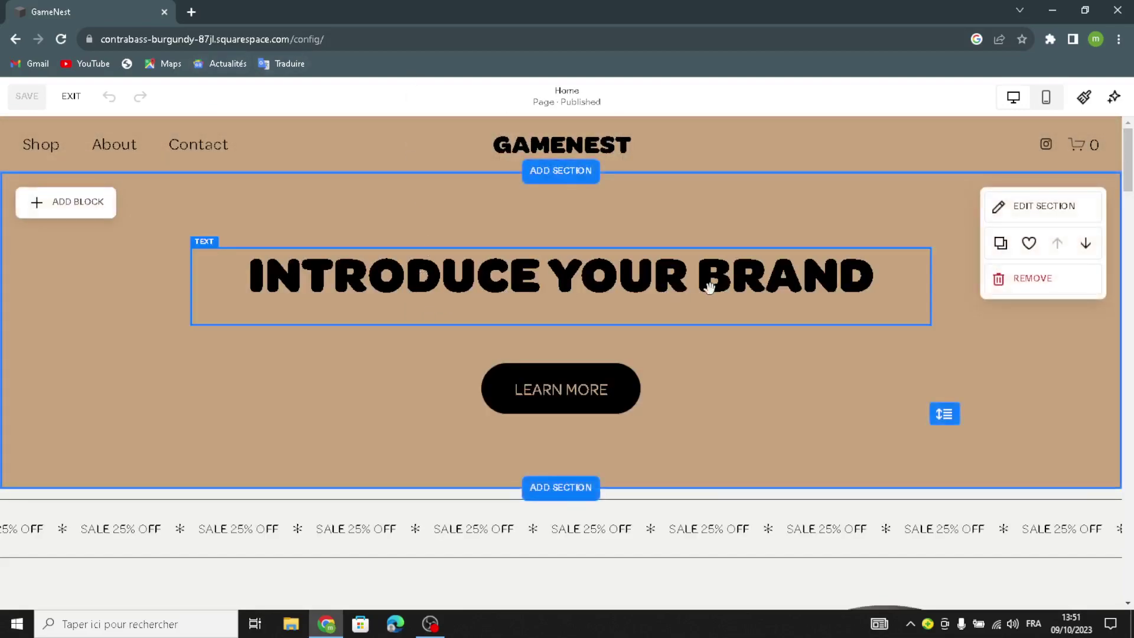
click(532, 288)
drag(882, 271, 252, 307)
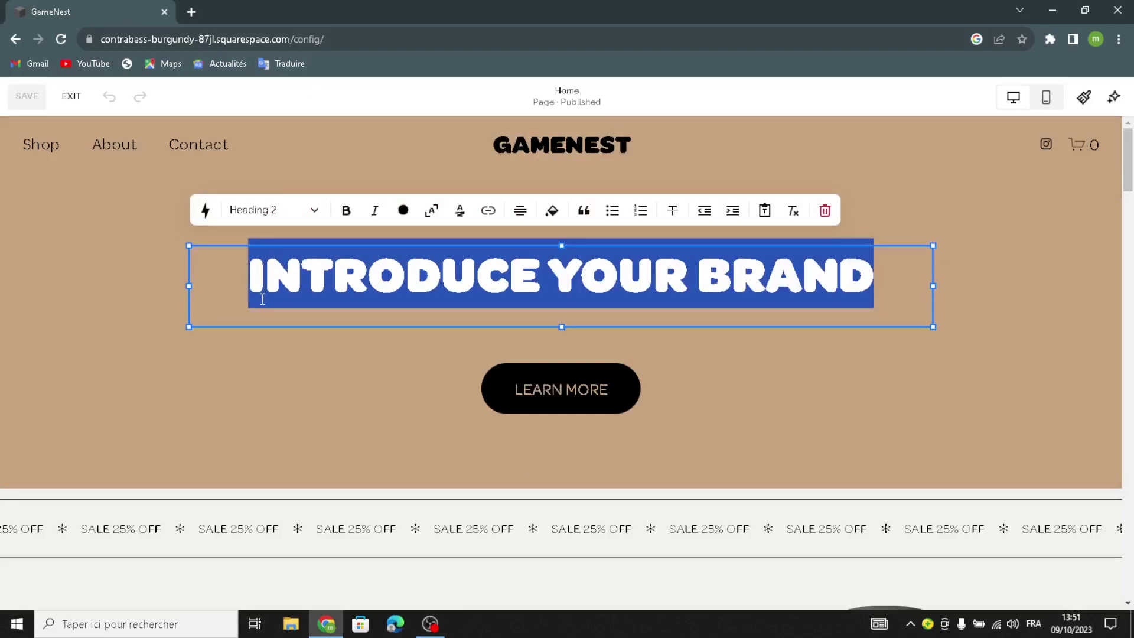
text(WELCOM)
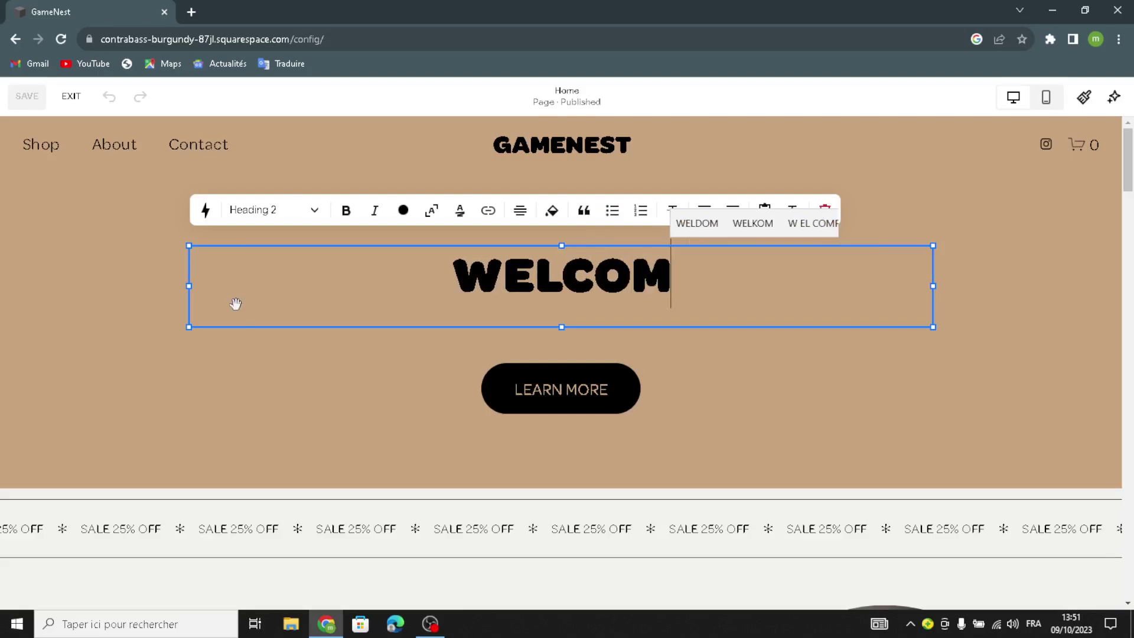
text(E TO OUR)
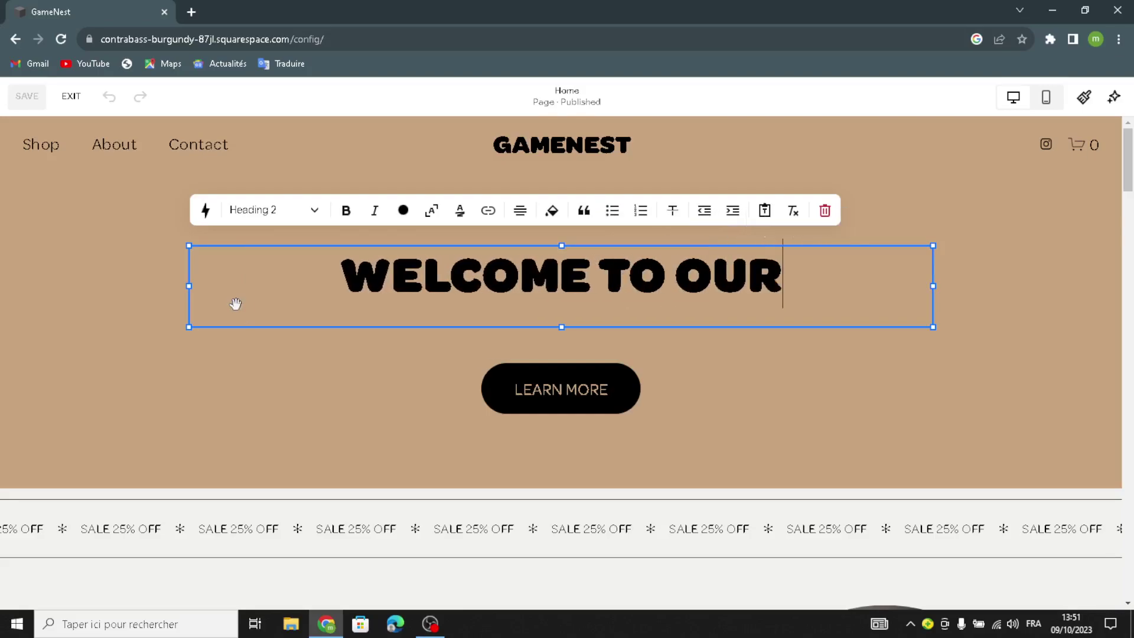
text( SITE FOR )
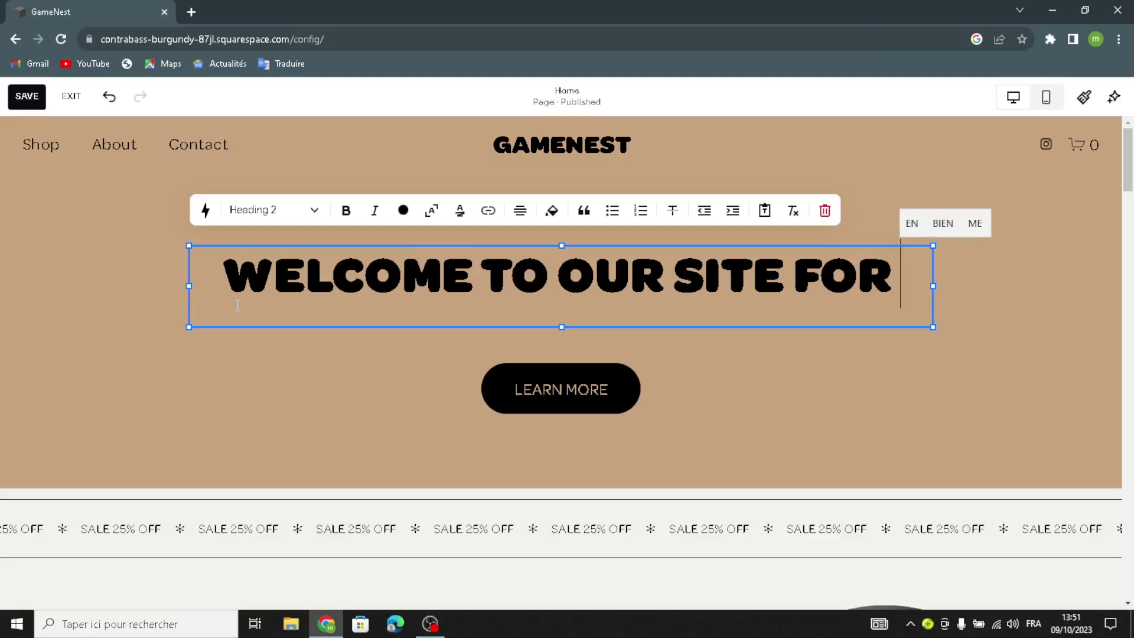
text(BOARD)
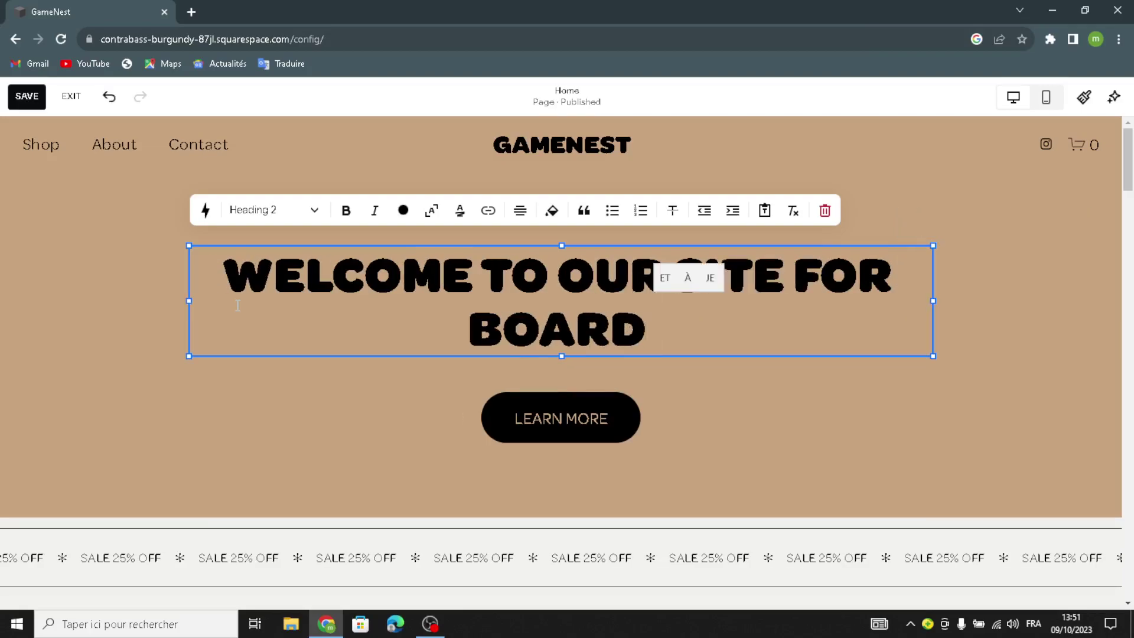
text( GAM)
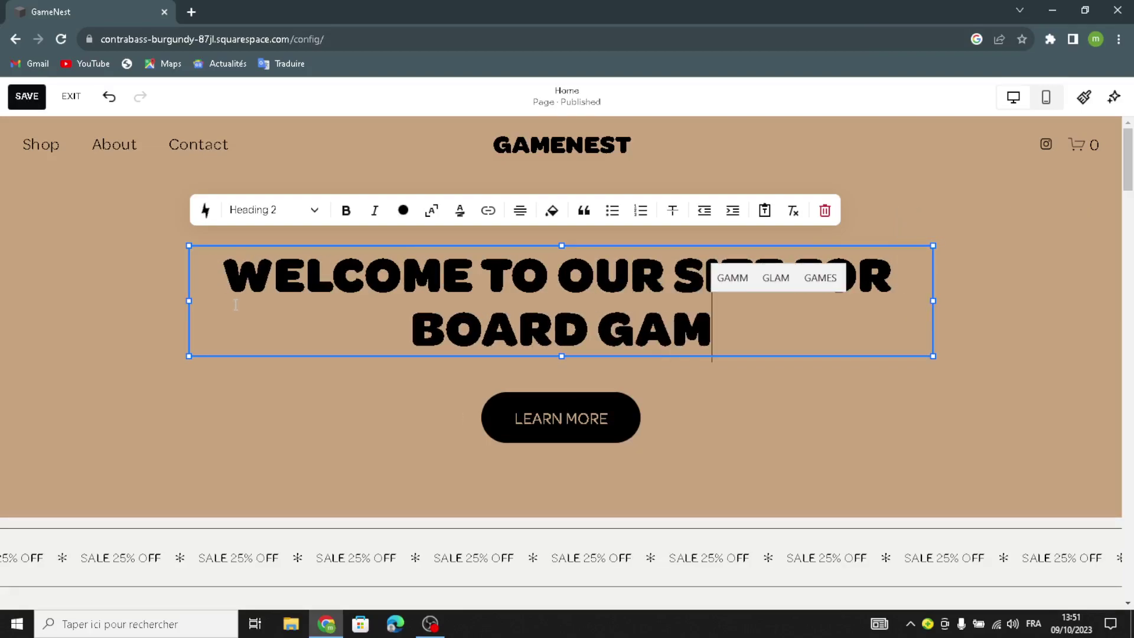
text(ES AN)
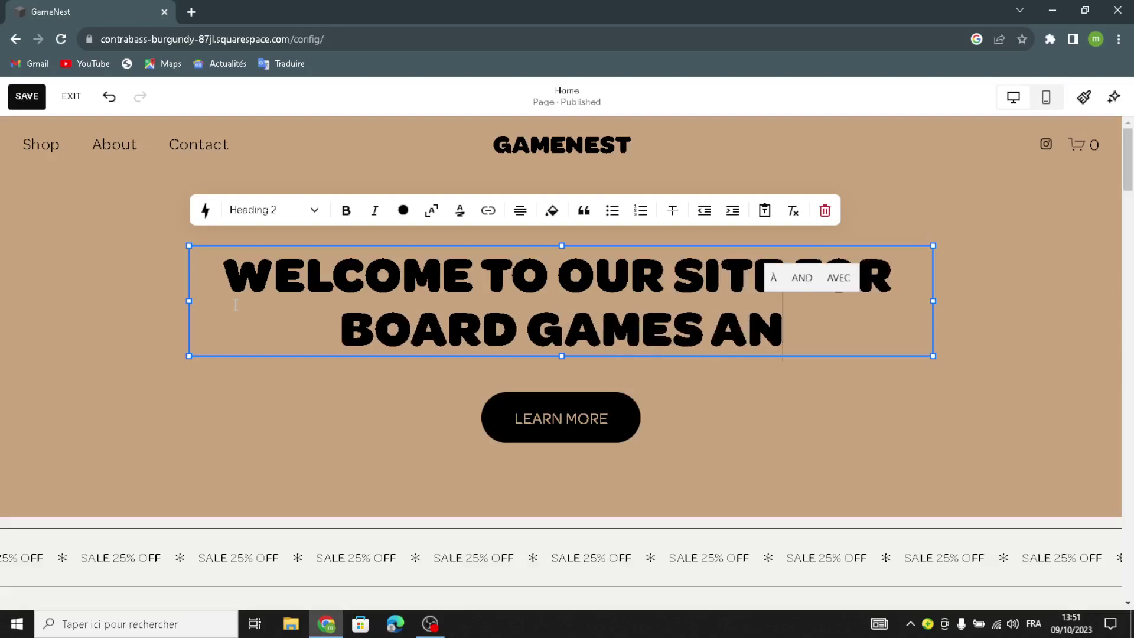
text(D PUZZLES)
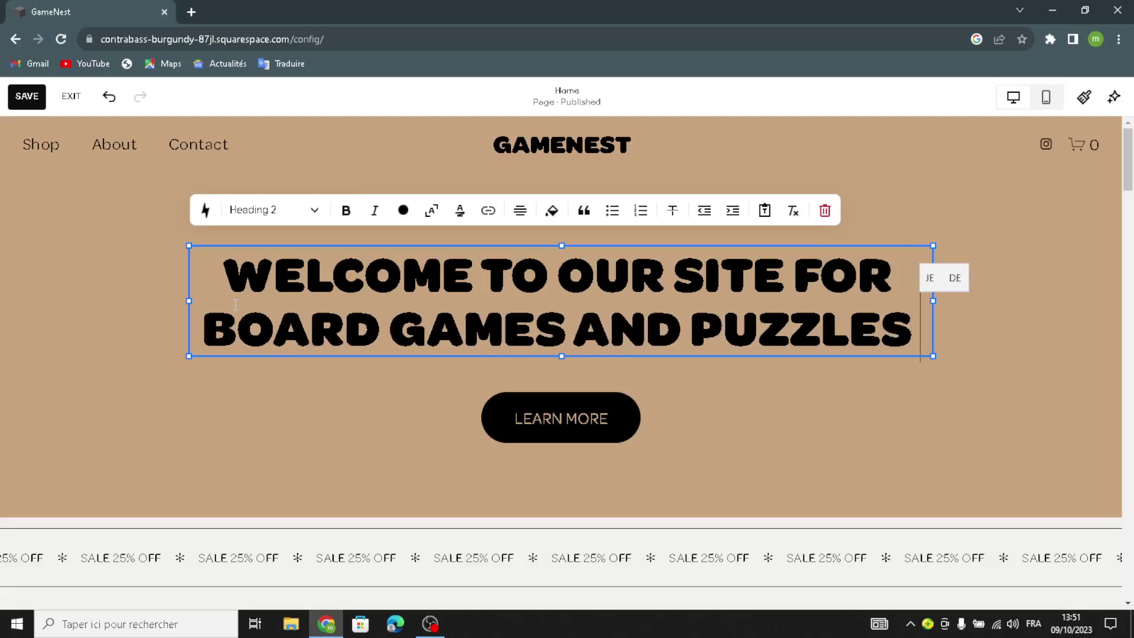
key(Return)
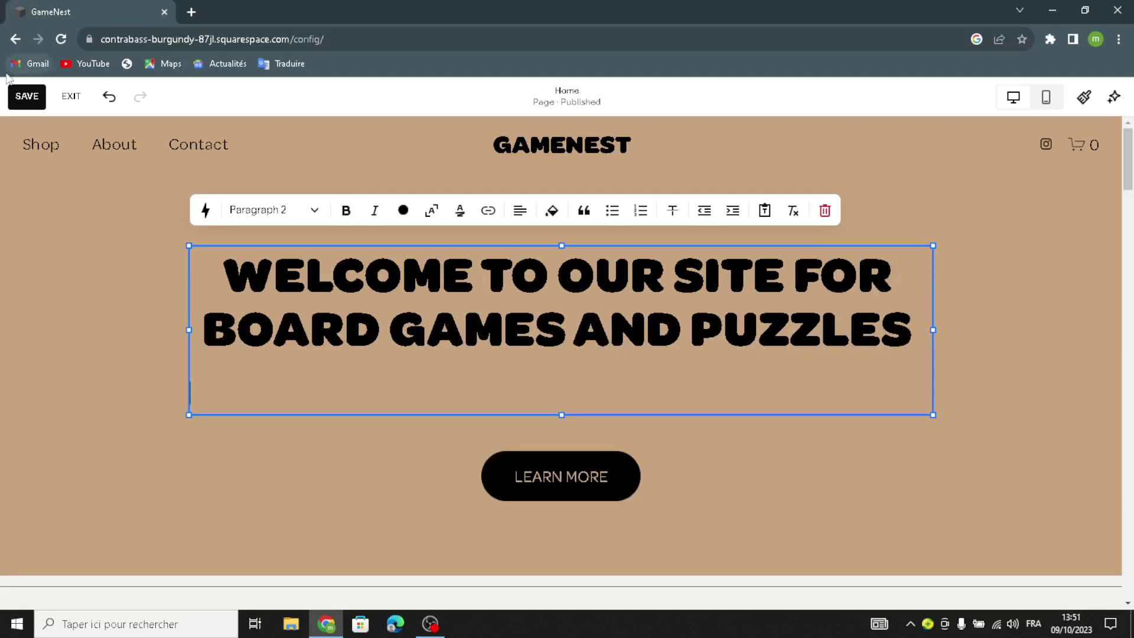
key(BackSpace)
click(99, 302)
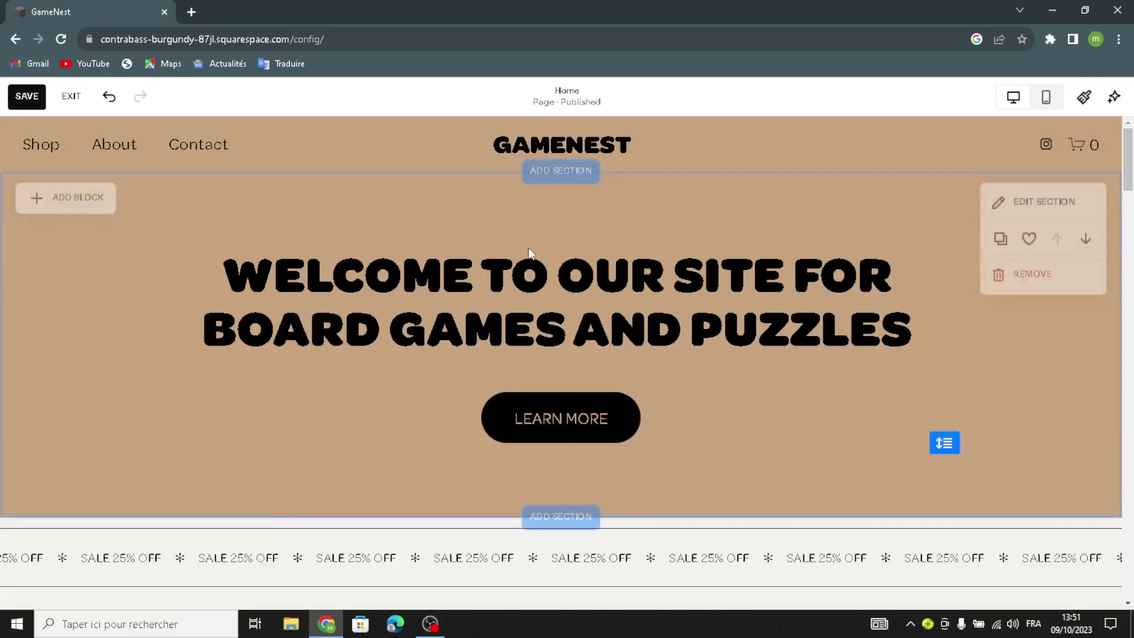
Change the label of the intro section's button to "shop now".
click(550, 431)
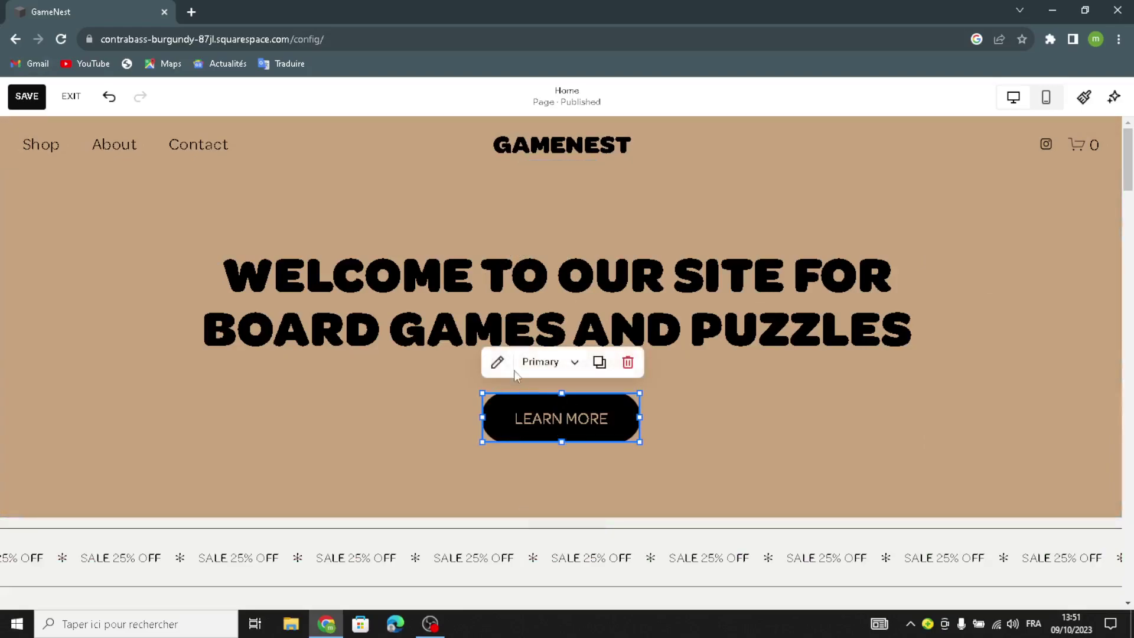
click(498, 362)
triple_click(735, 352)
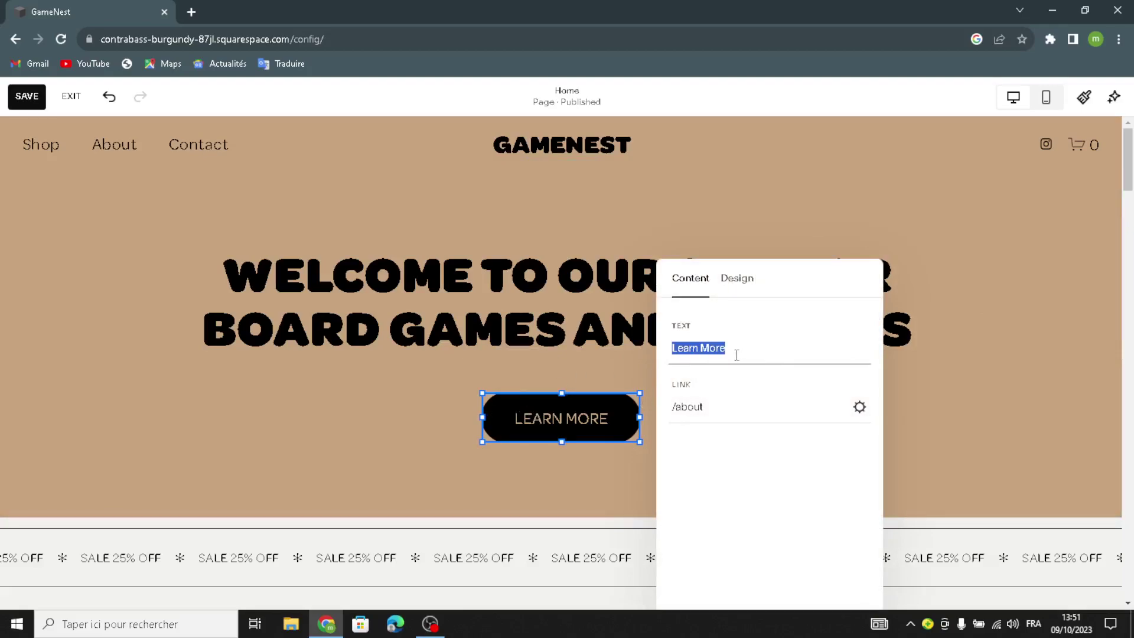
text(sho)
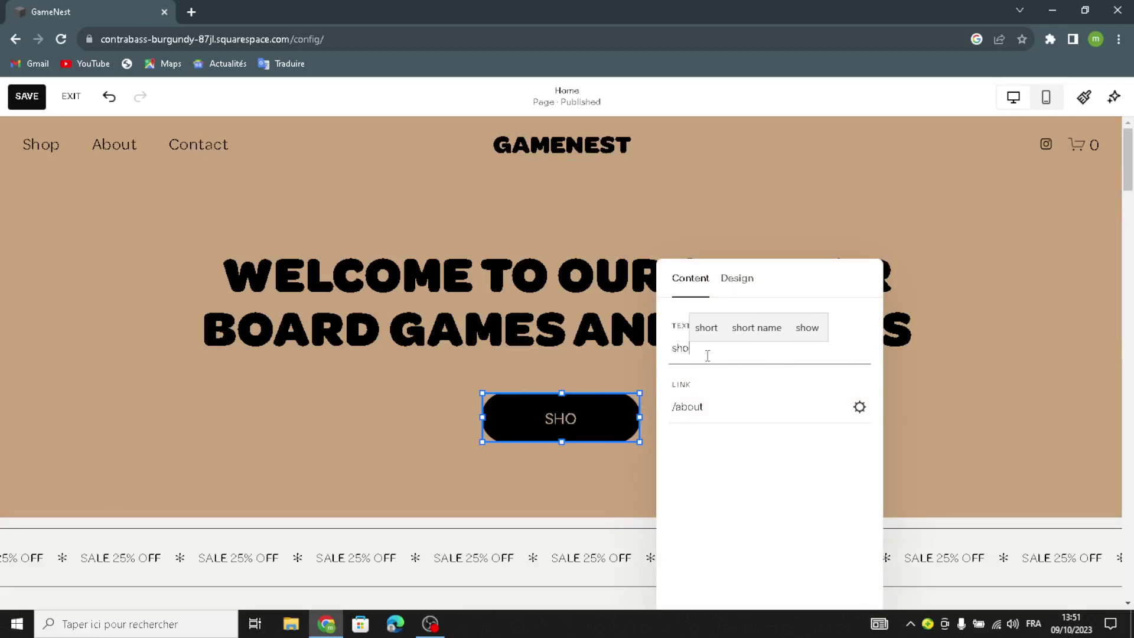
text(p now)
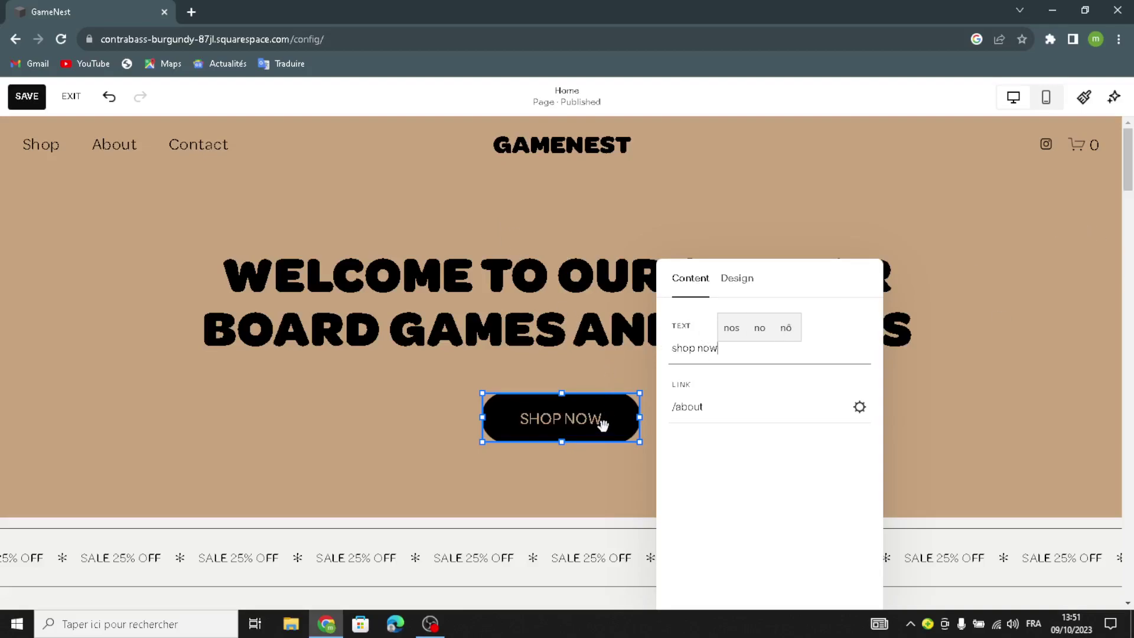
click(615, 236)
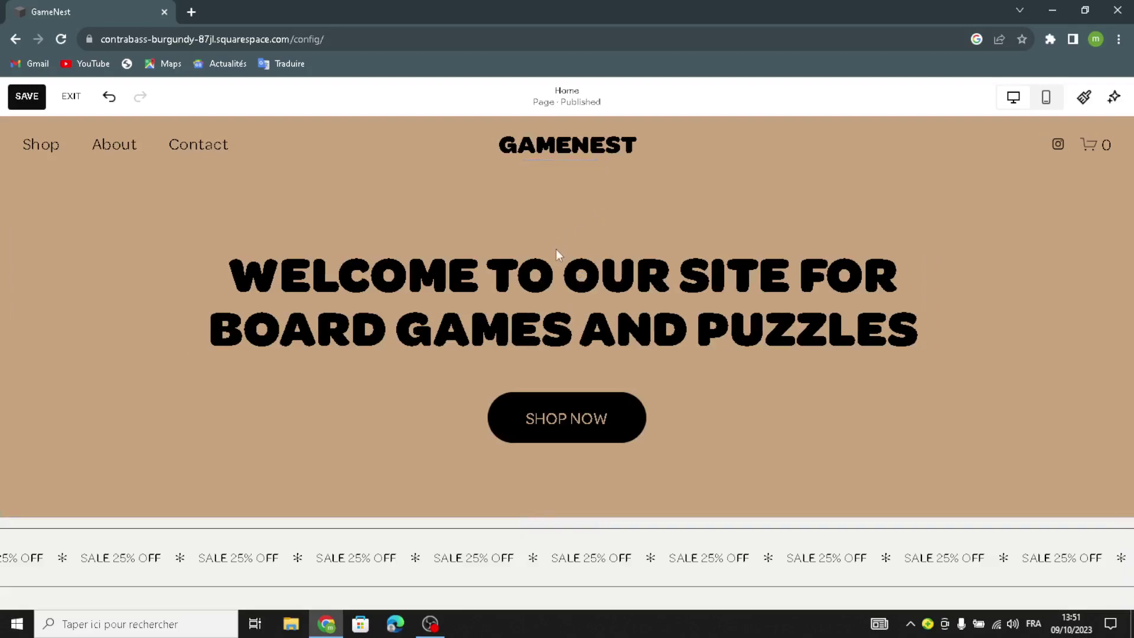
click(567, 172)
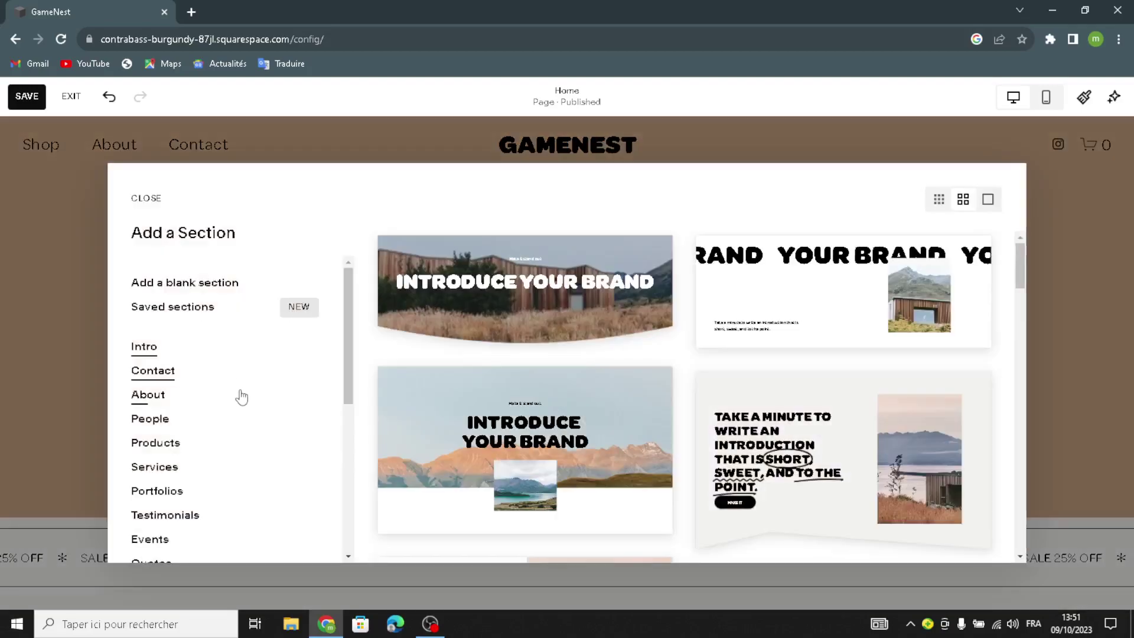
scroll(240, 397, down, 6)
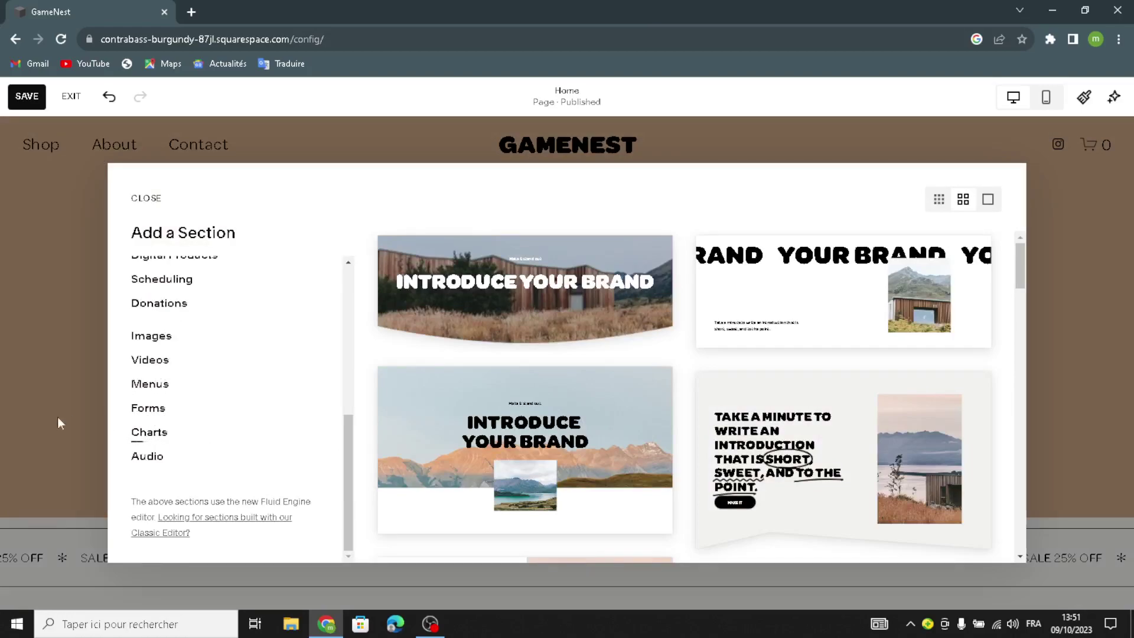
click(136, 201)
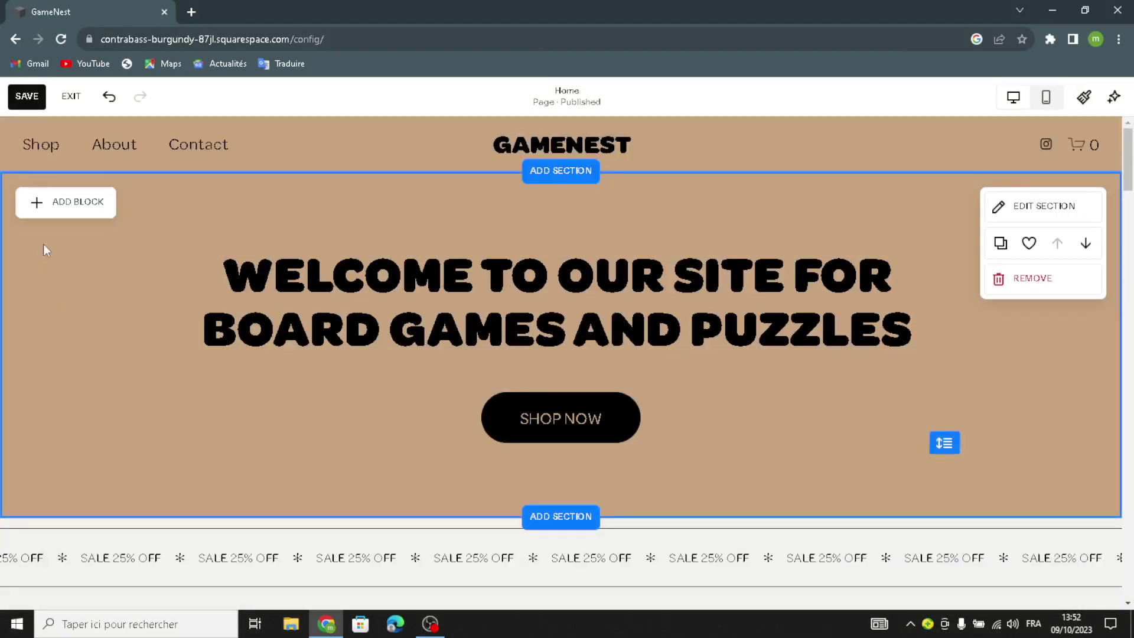
click(62, 211)
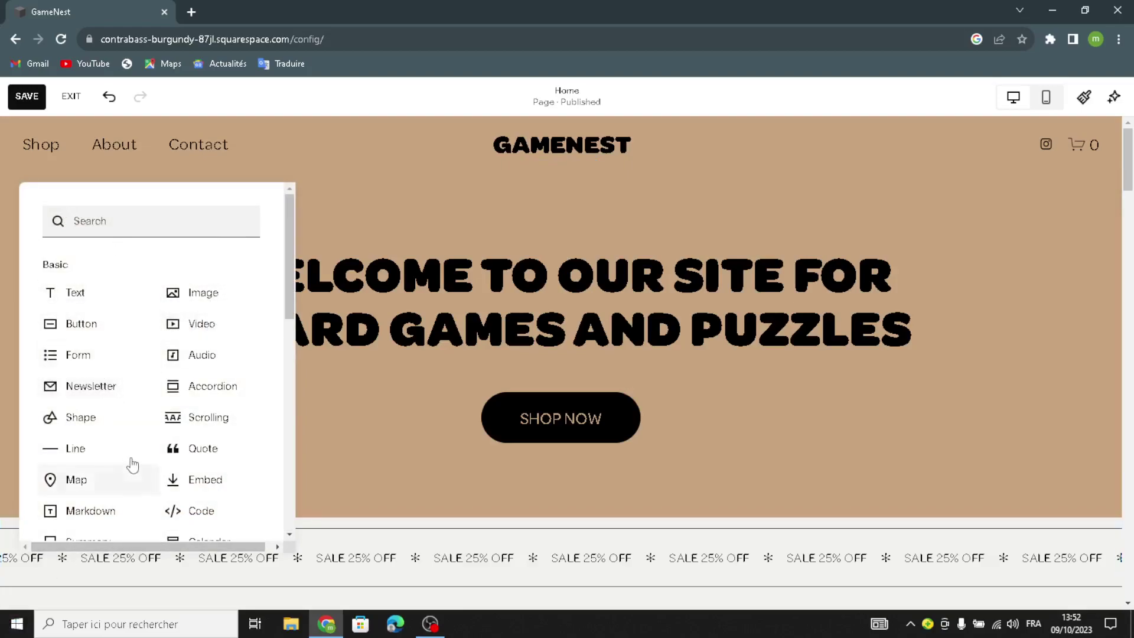
click(111, 481)
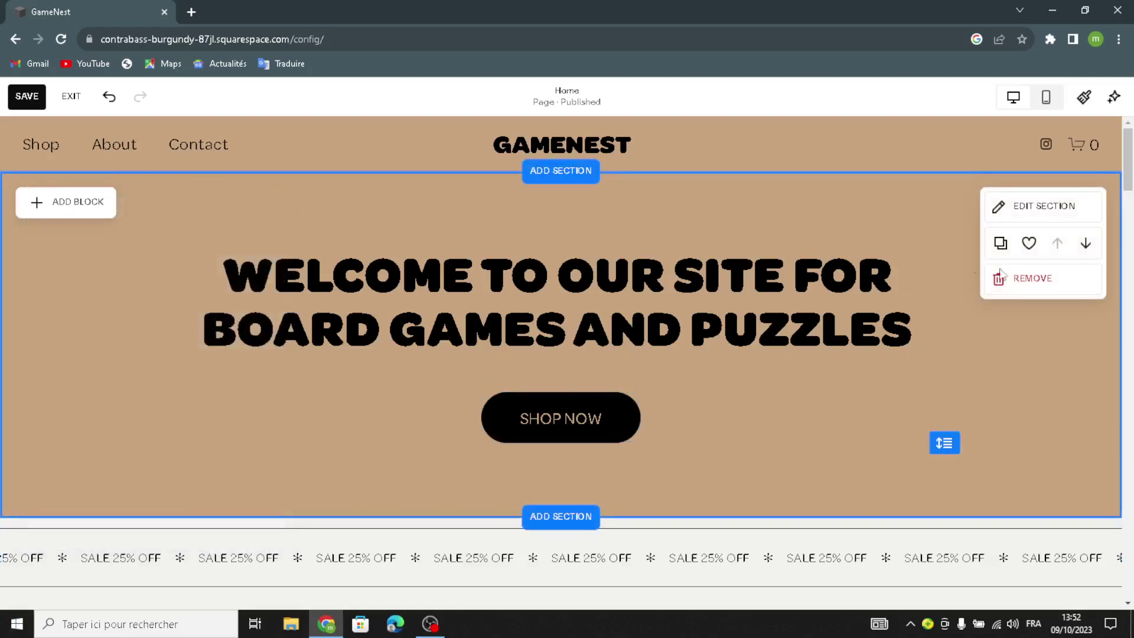
Switch the intro section's background to the image type and delete its default landscape picture.
click(1009, 218)
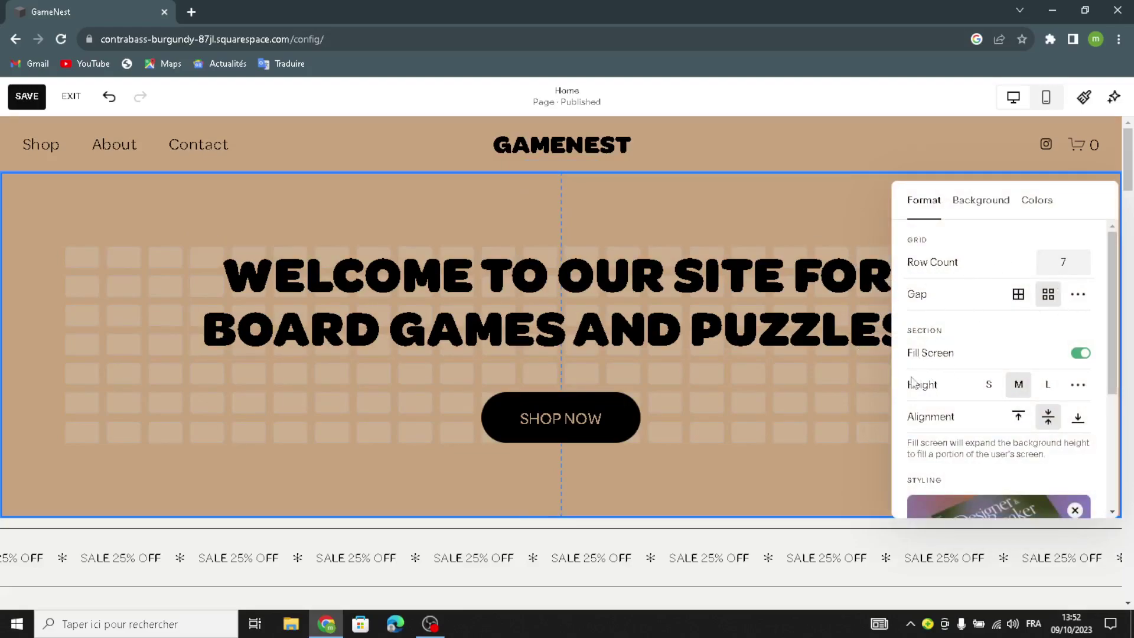
scroll(943, 411, down, 3)
scroll(945, 390, up, 3)
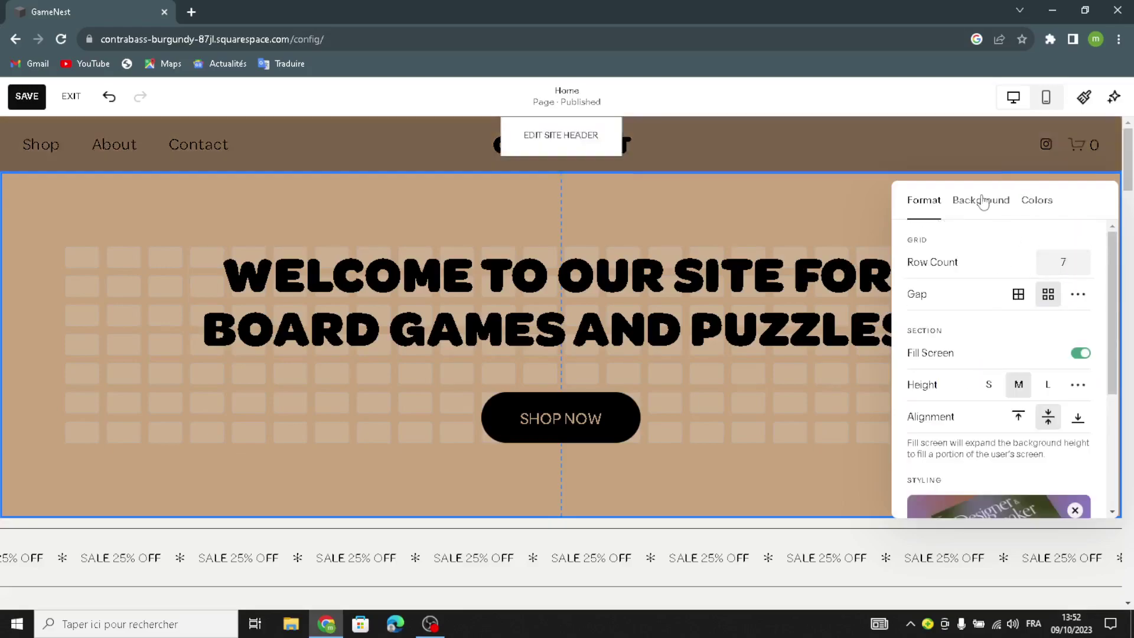
click(998, 201)
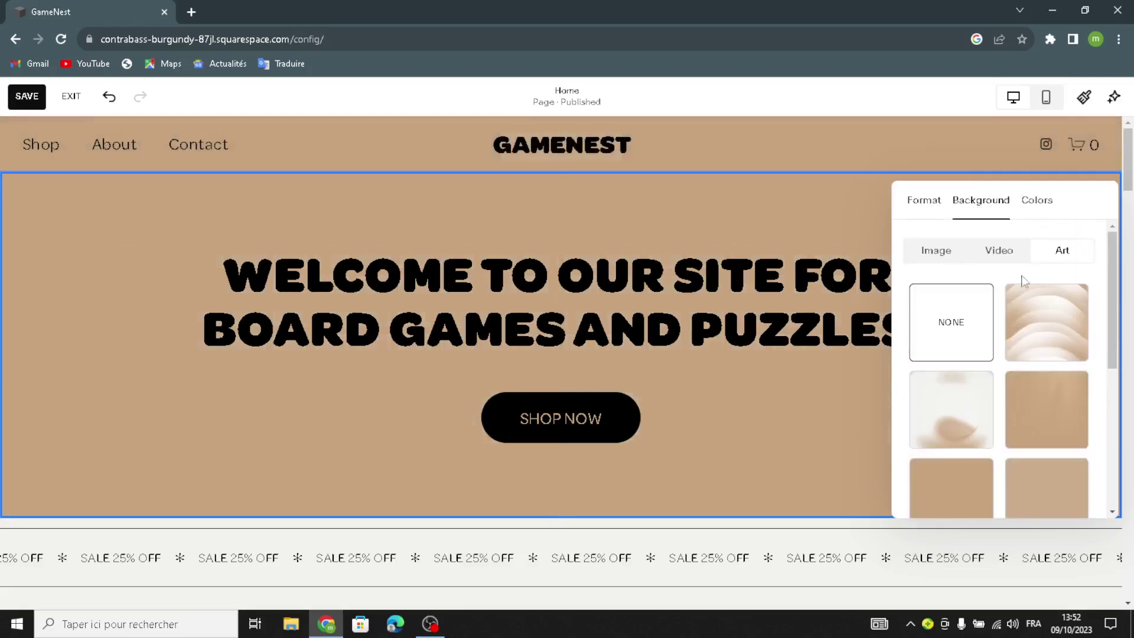
click(980, 294)
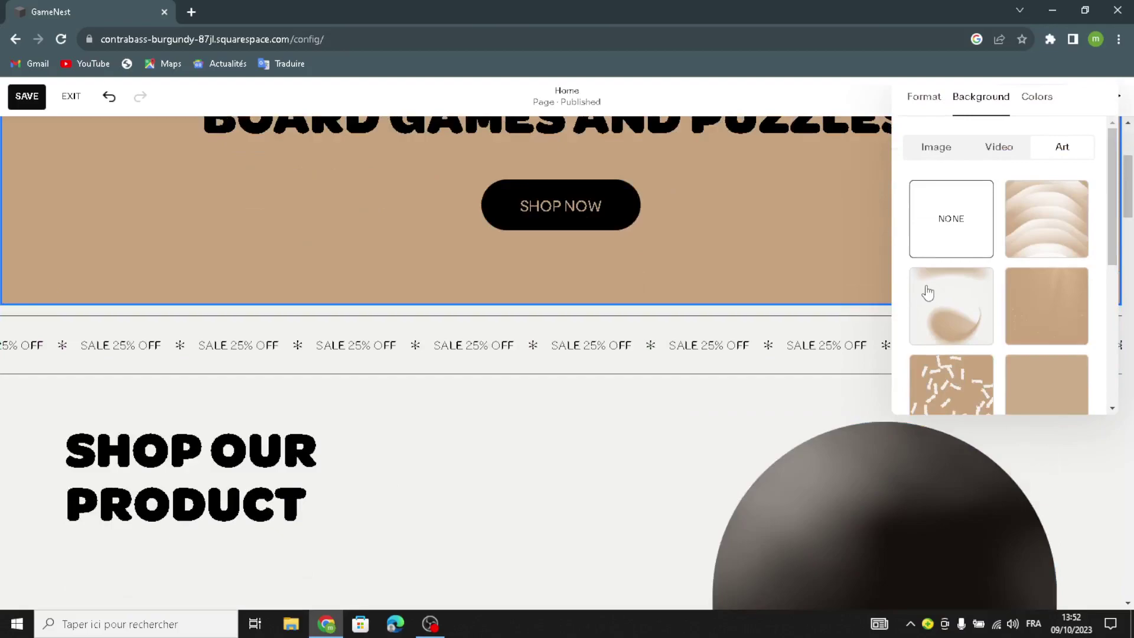
scroll(995, 336, down, 5)
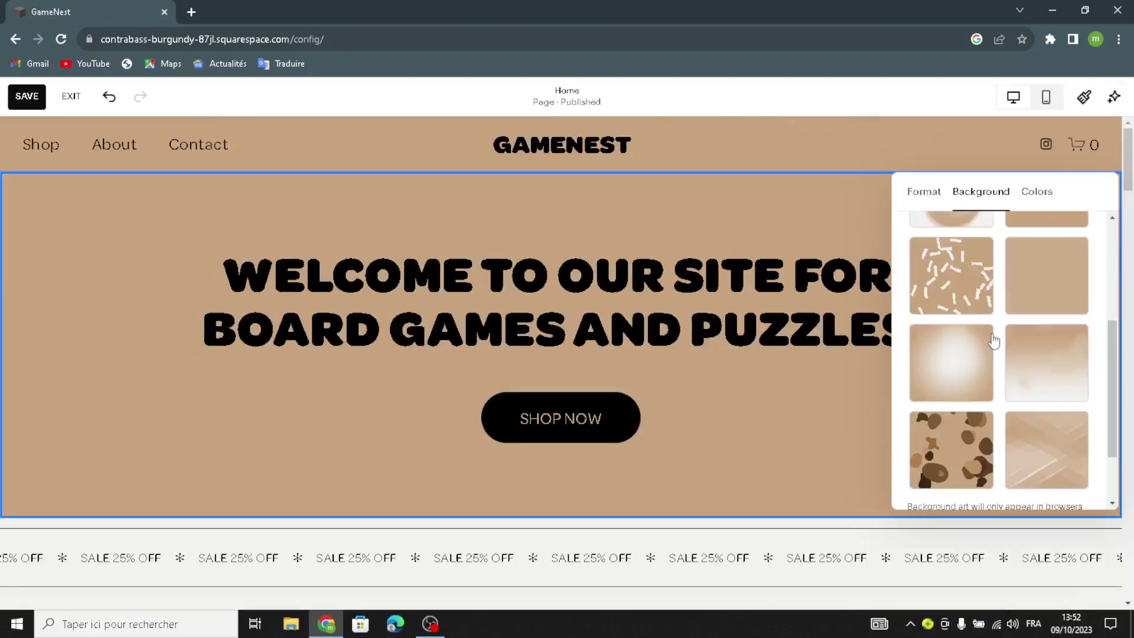
scroll(1016, 325, up, 5)
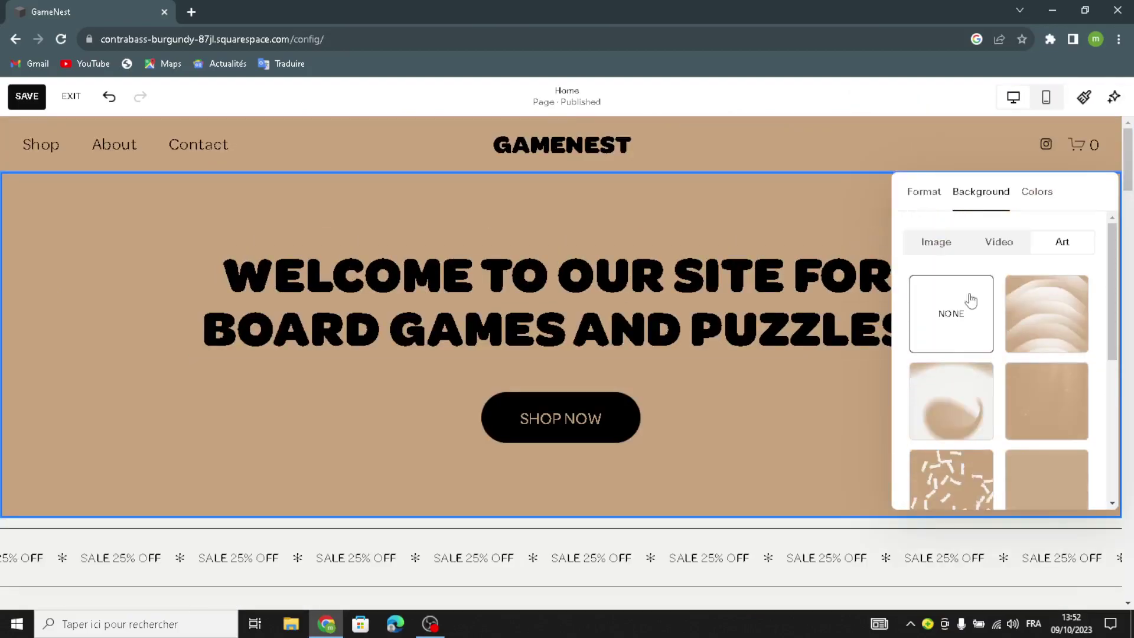
click(931, 246)
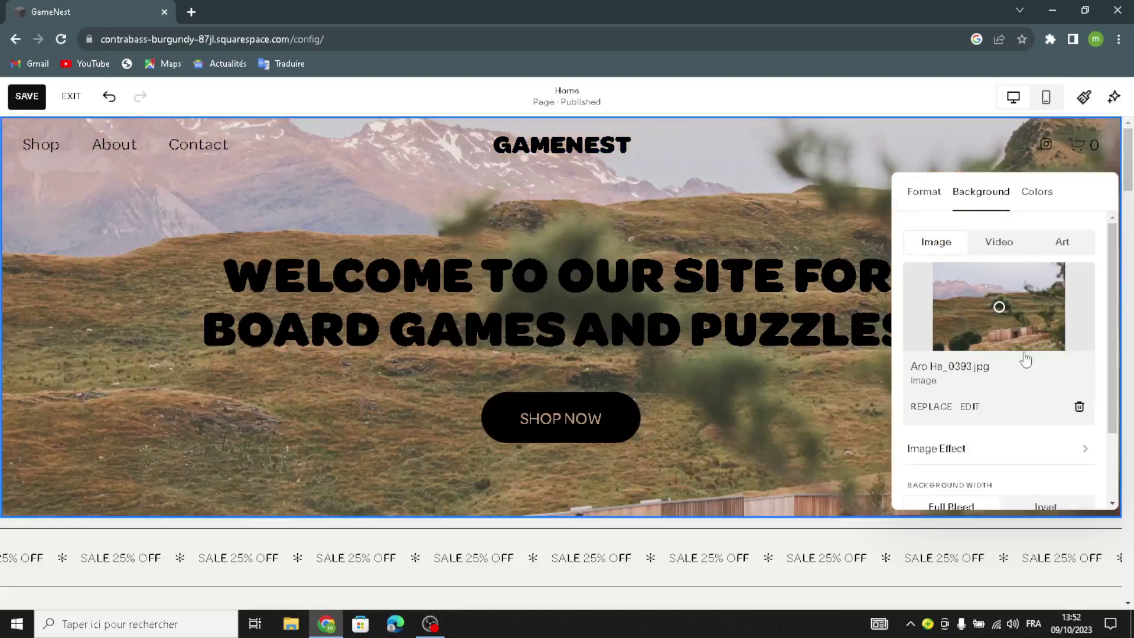
click(1079, 406)
Start adding an image to the intro section's background and search the free stock images for "board games and puzzles".
click(1005, 302)
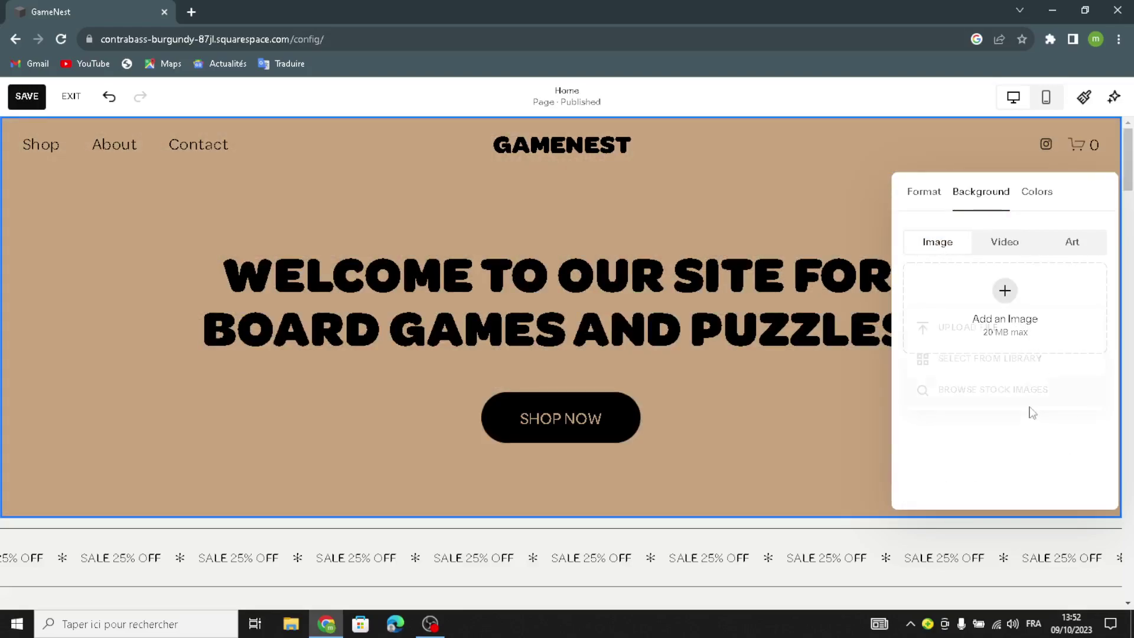
click(1003, 368)
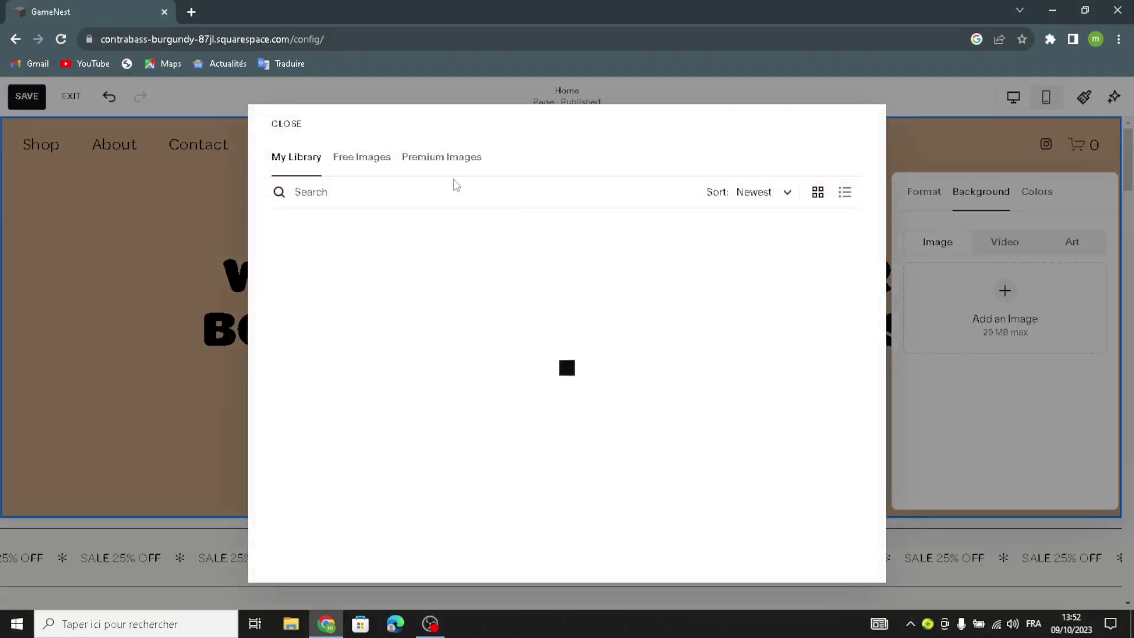
click(349, 172)
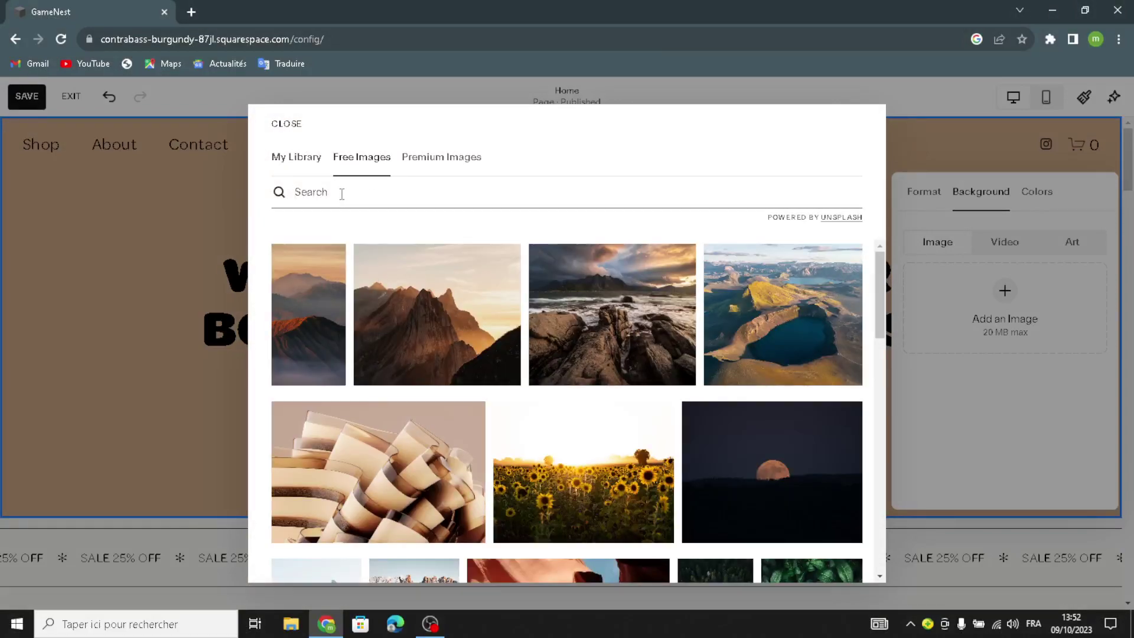
text(boar)
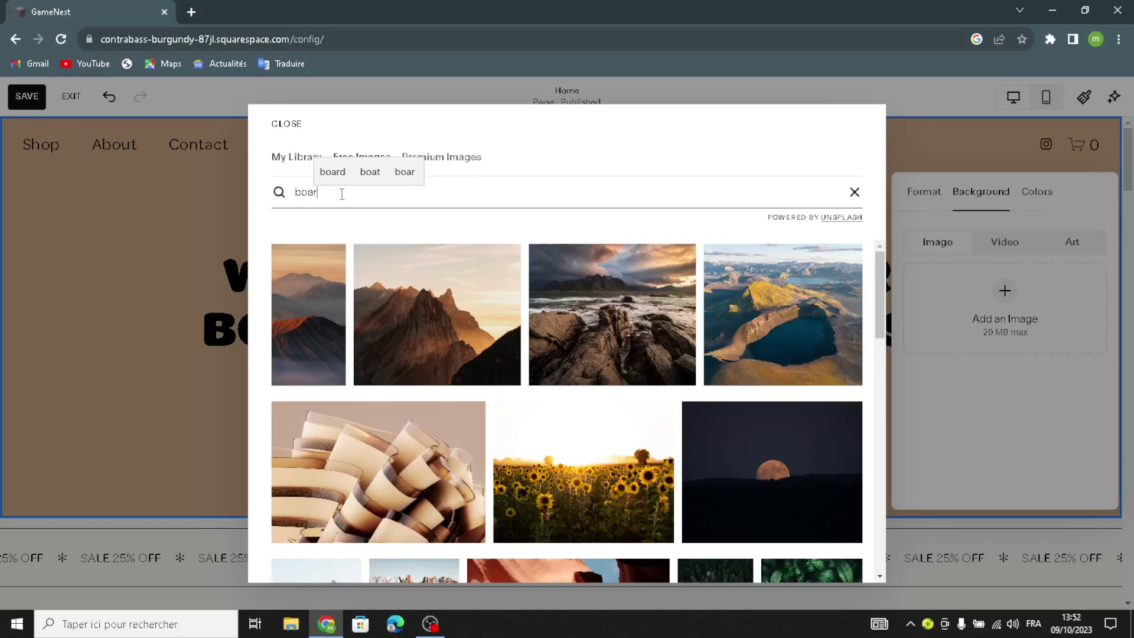
text(d games)
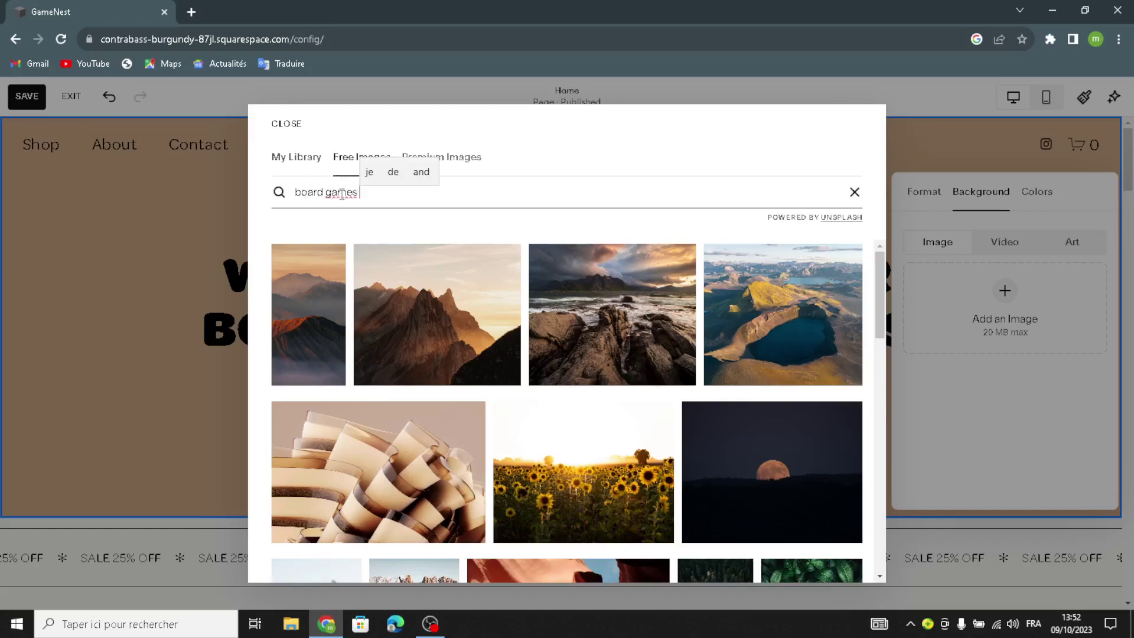
text( and puzzles)
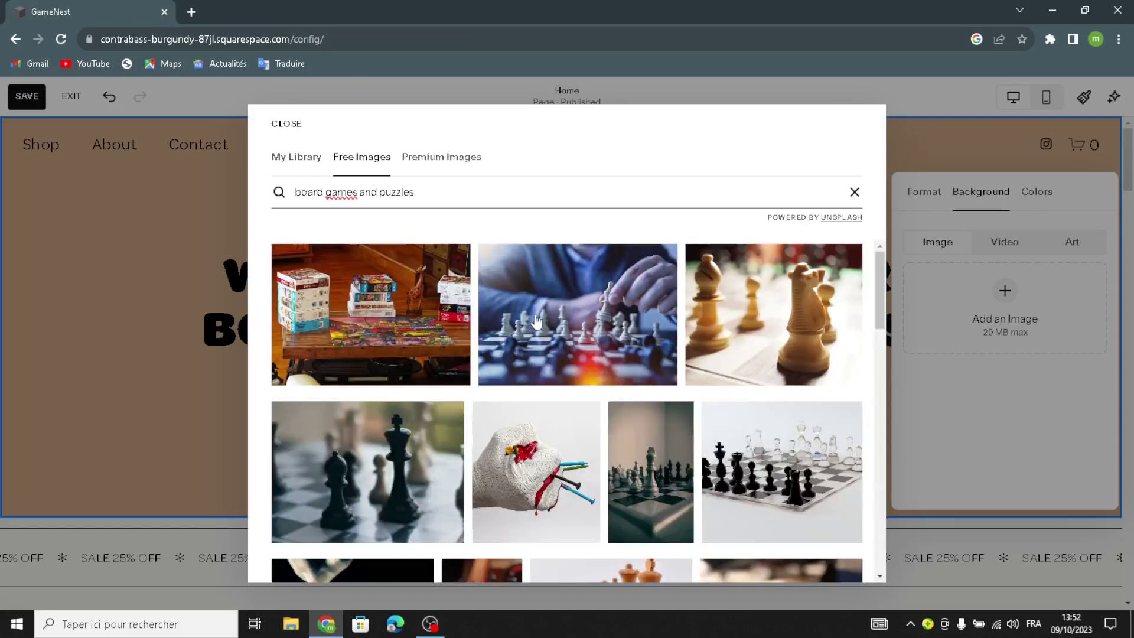
Add the colorful vintage board-game collage from the stock image results and close the intro section's settings.
scroll(536, 322, down, 3)
scroll(563, 314, down, 3)
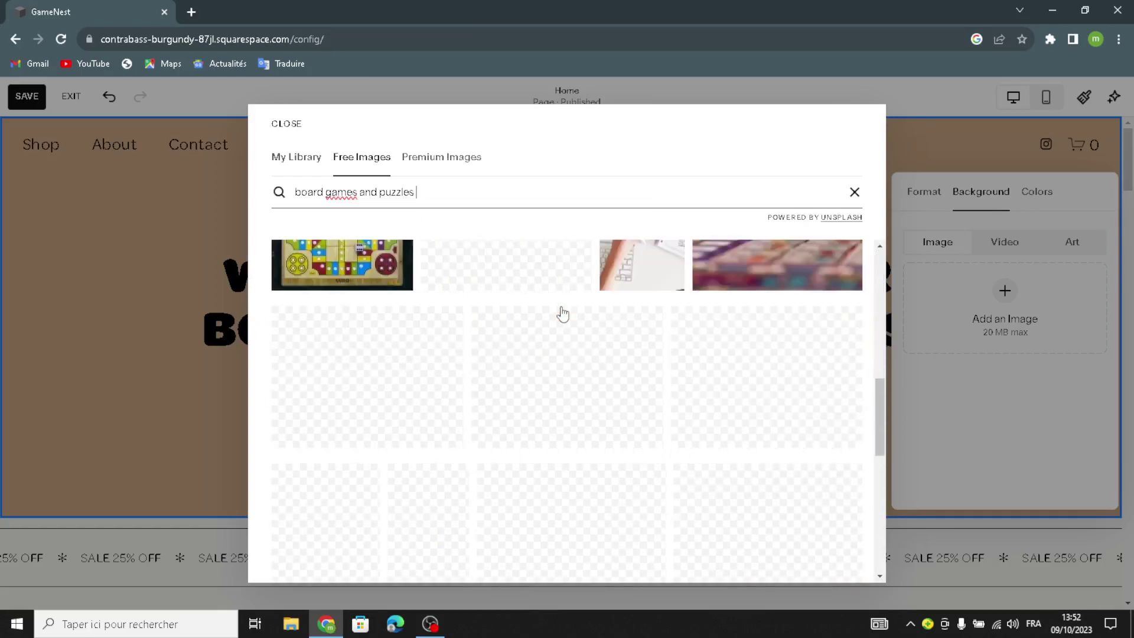
scroll(562, 314, up, 3)
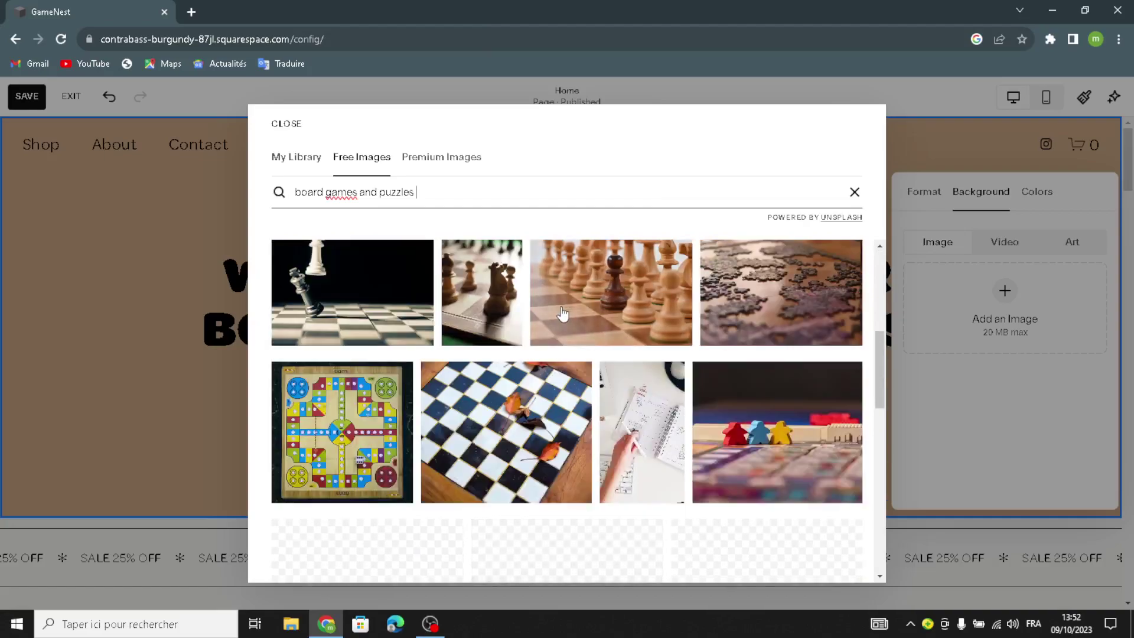
scroll(562, 314, down, 2)
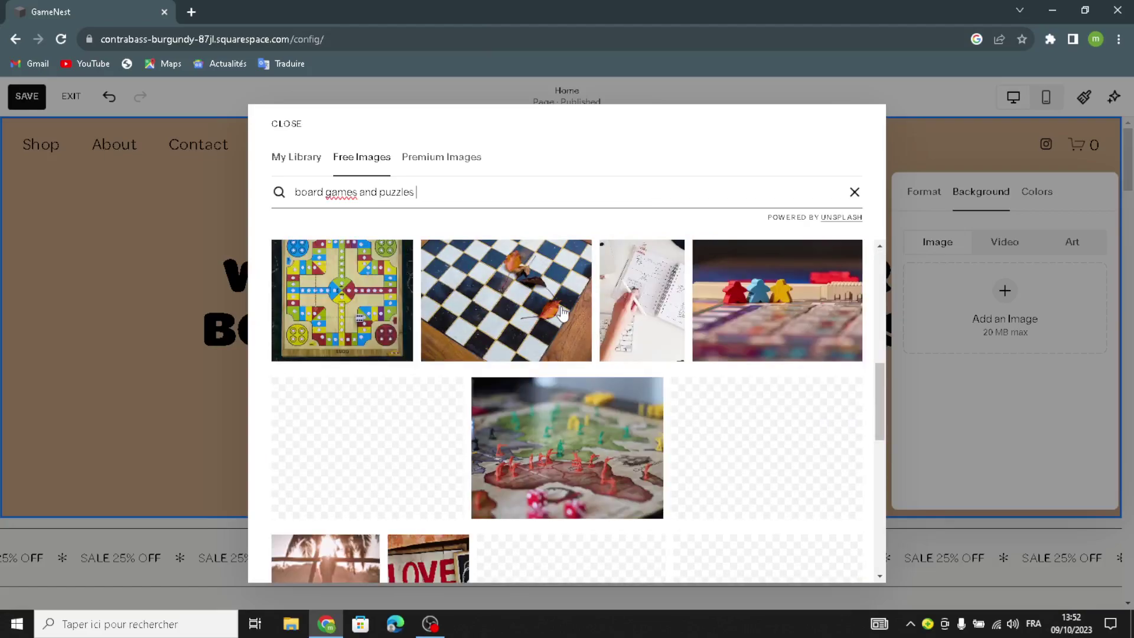
scroll(563, 313, down, 2)
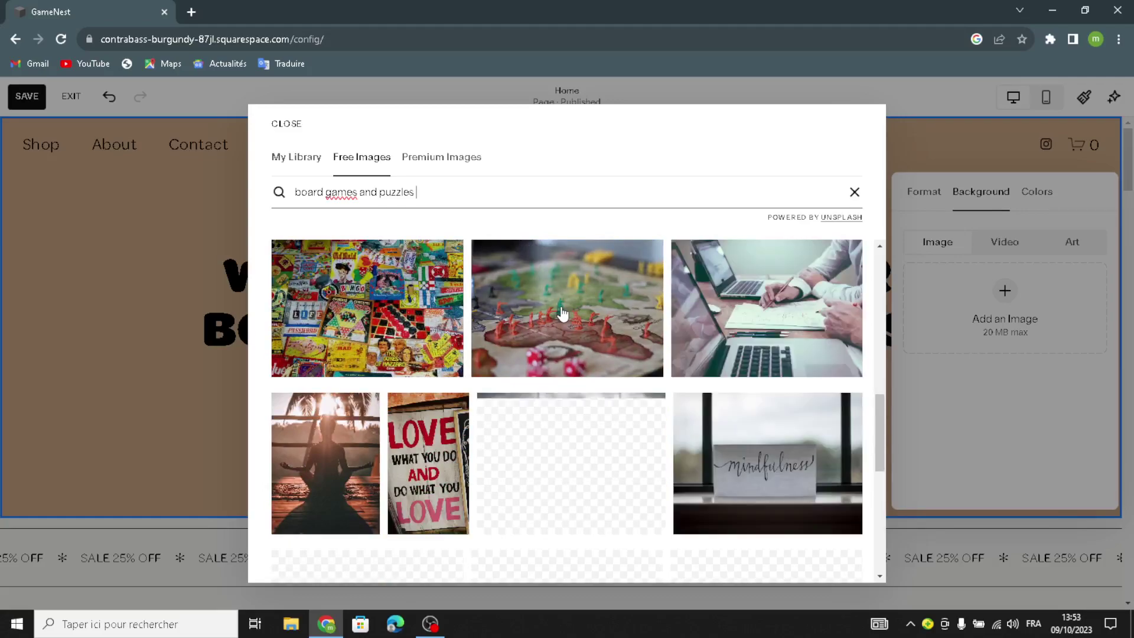
scroll(563, 313, down, 2)
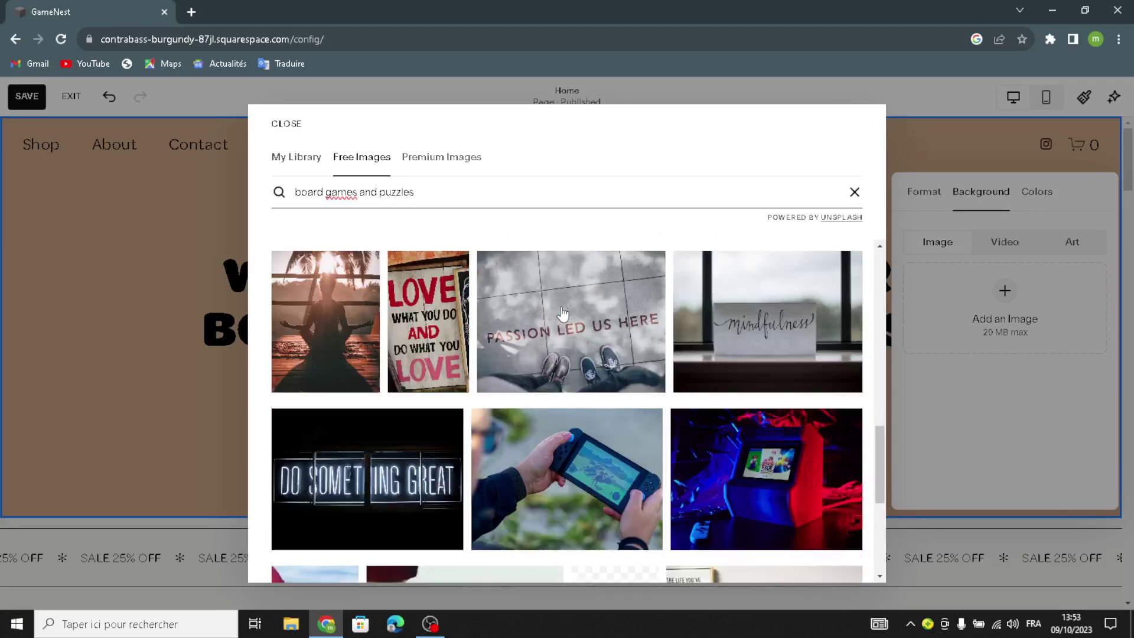
scroll(562, 313, down, 4)
scroll(562, 313, up, 5)
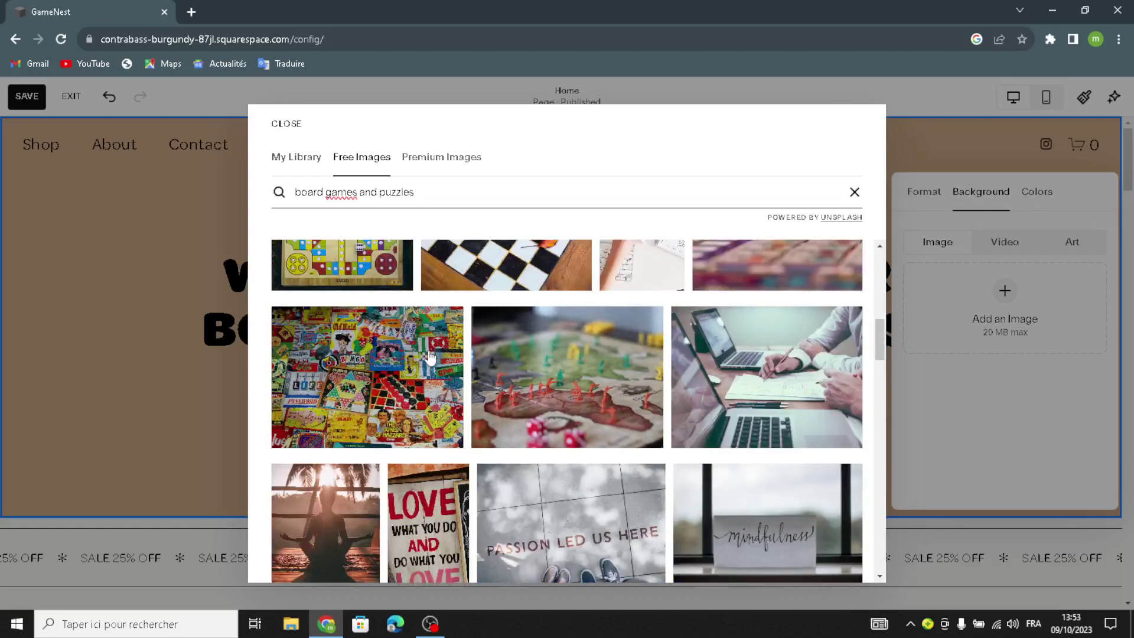
click(432, 355)
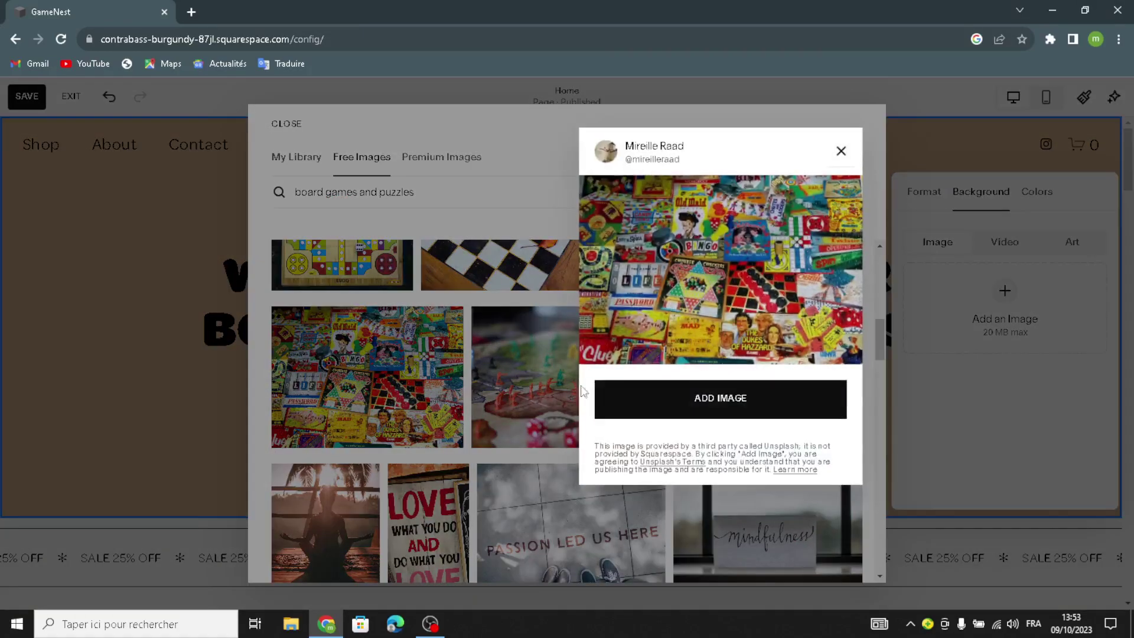
click(625, 395)
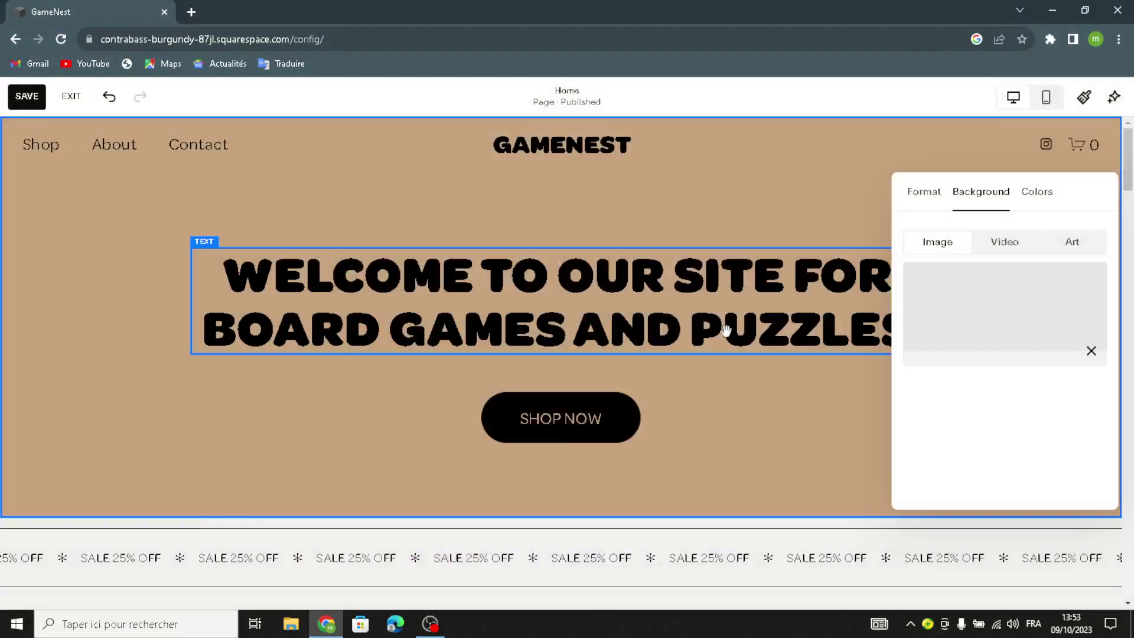
click(711, 426)
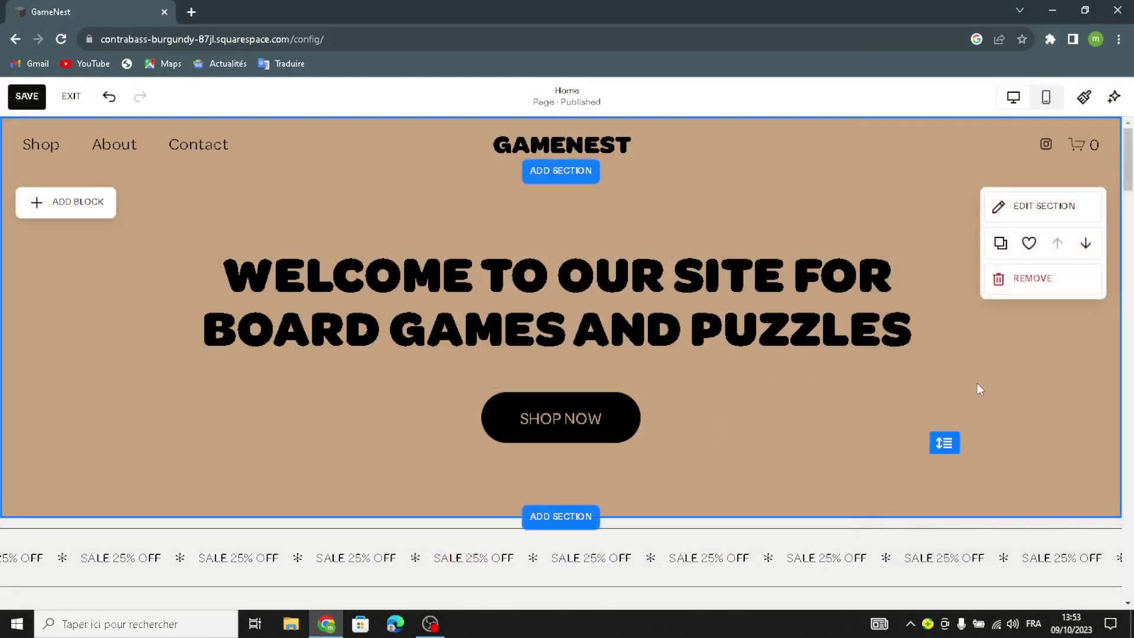
Reopen the intro section's background settings and bring up the image library to choose a picture.
click(1061, 205)
click(988, 202)
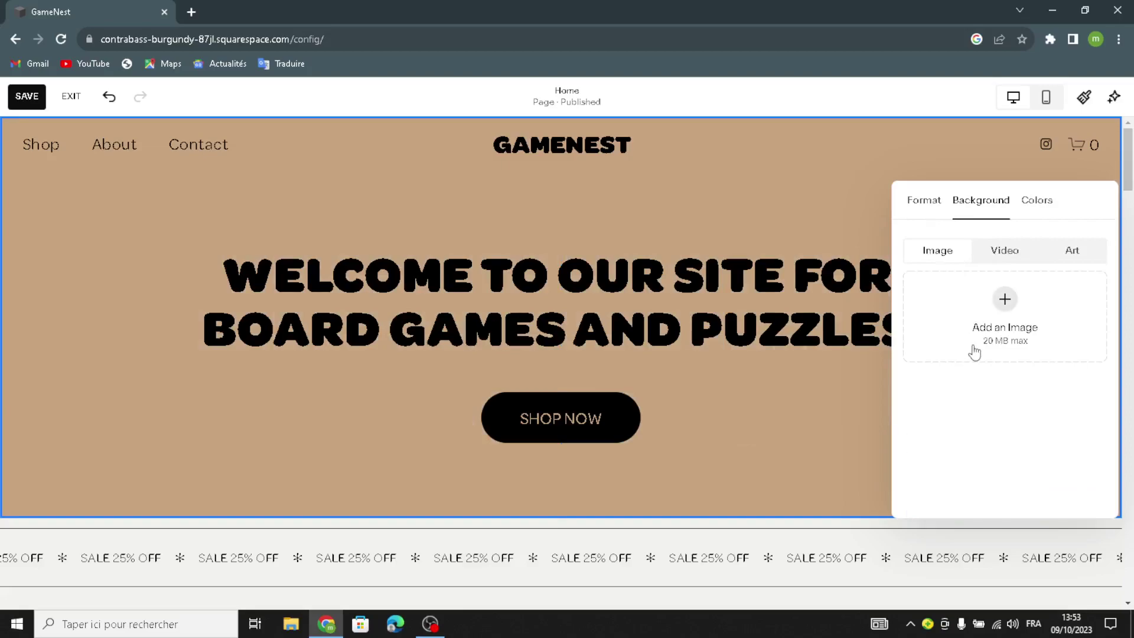
click(1005, 301)
click(979, 362)
click(361, 158)
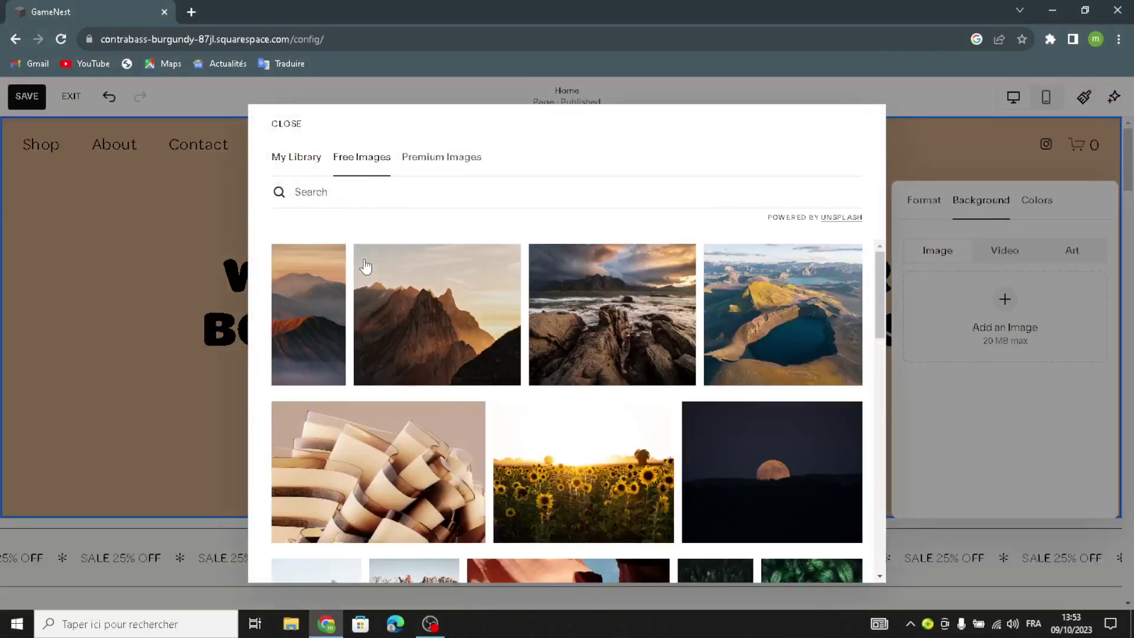
click(362, 266)
click(841, 152)
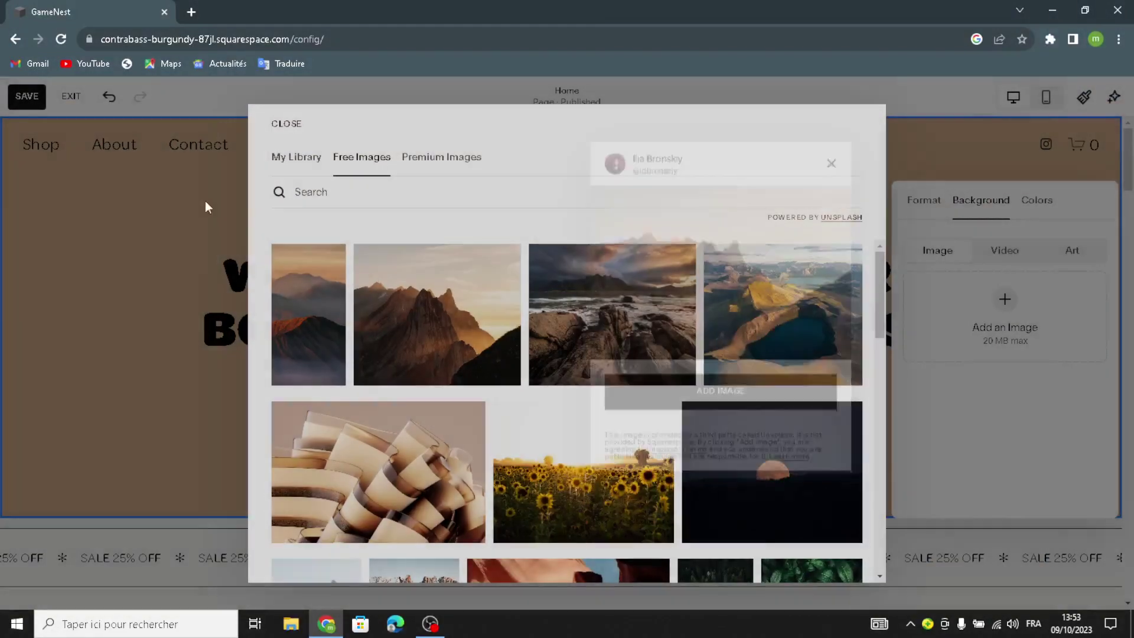
Set the board-game collage from the site's own image library as the intro section's background and close the section settings.
click(294, 157)
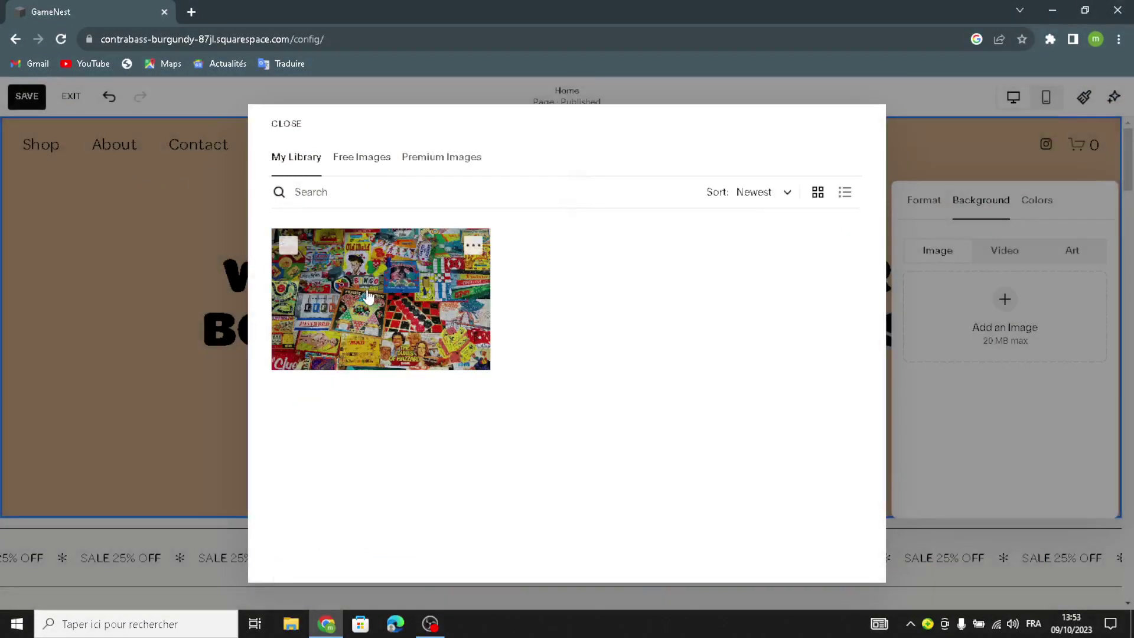
click(367, 328)
click(849, 566)
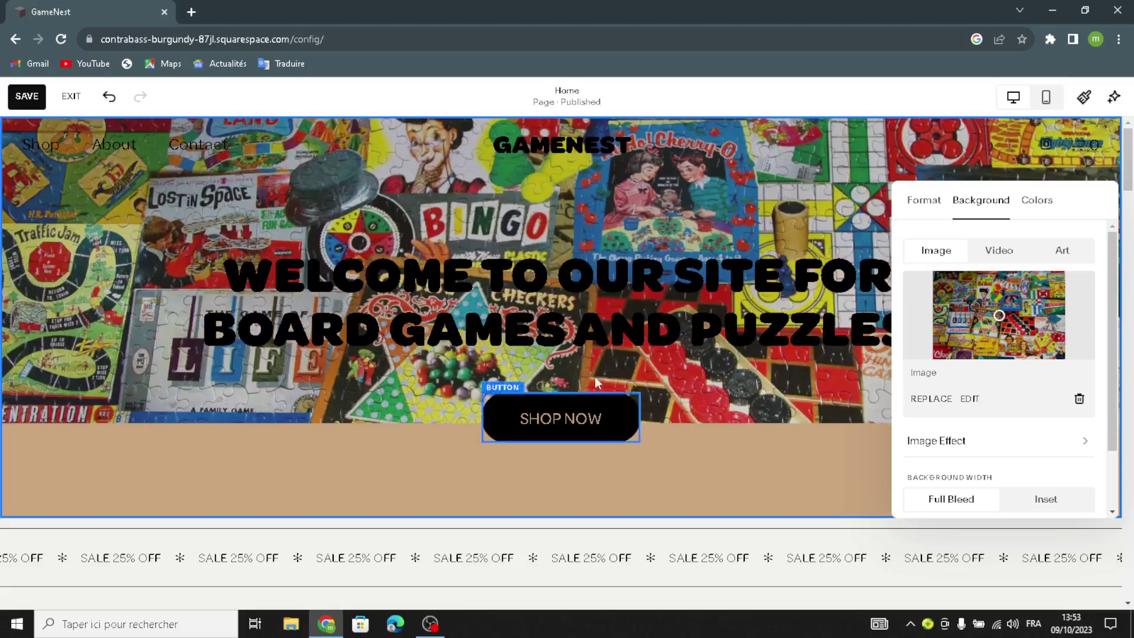
click(708, 410)
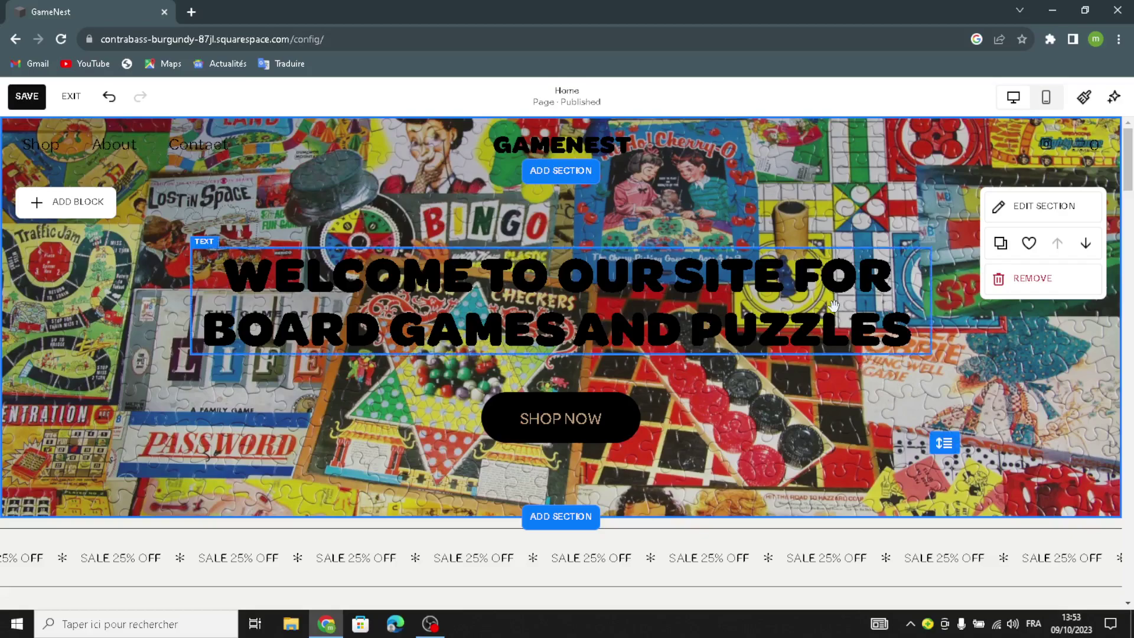
scroll(590, 402, down, 2)
scroll(591, 402, up, 2)
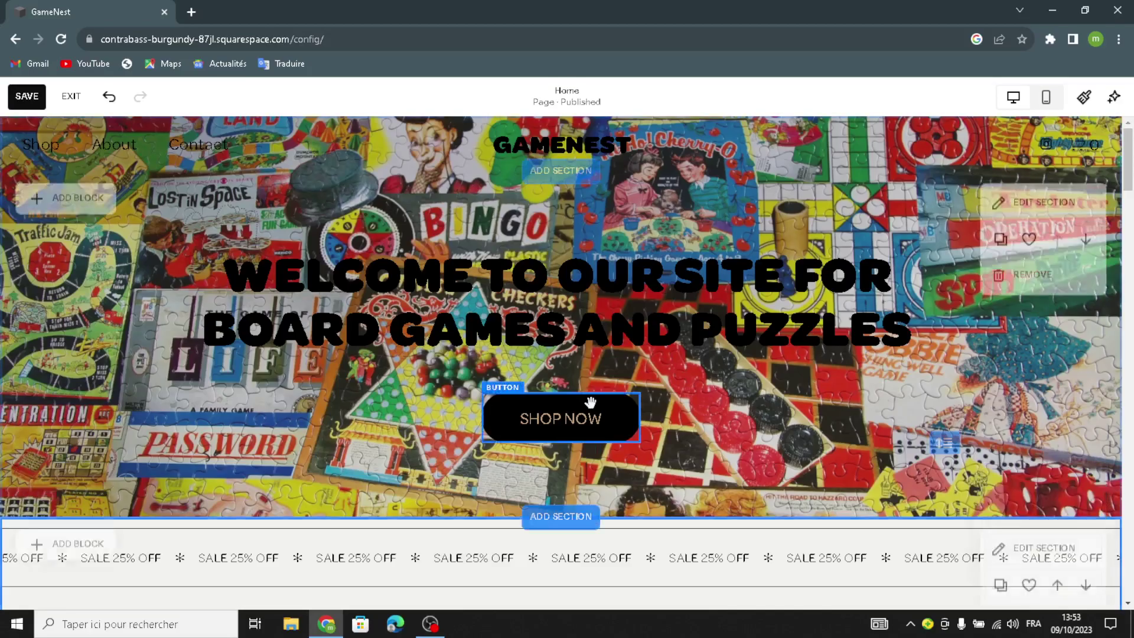